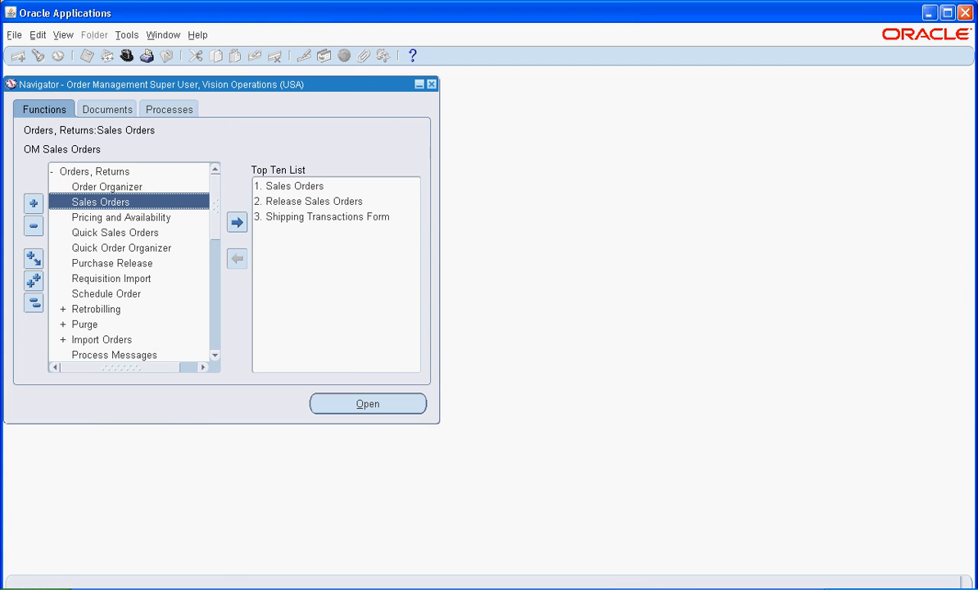
# - Query the sales order by its order number, check the status of its line item, and close the order form
pyautogui.press('F11')
pyautogui.write('18553')
pyautogui.hotkey('ctrl', 'F11')
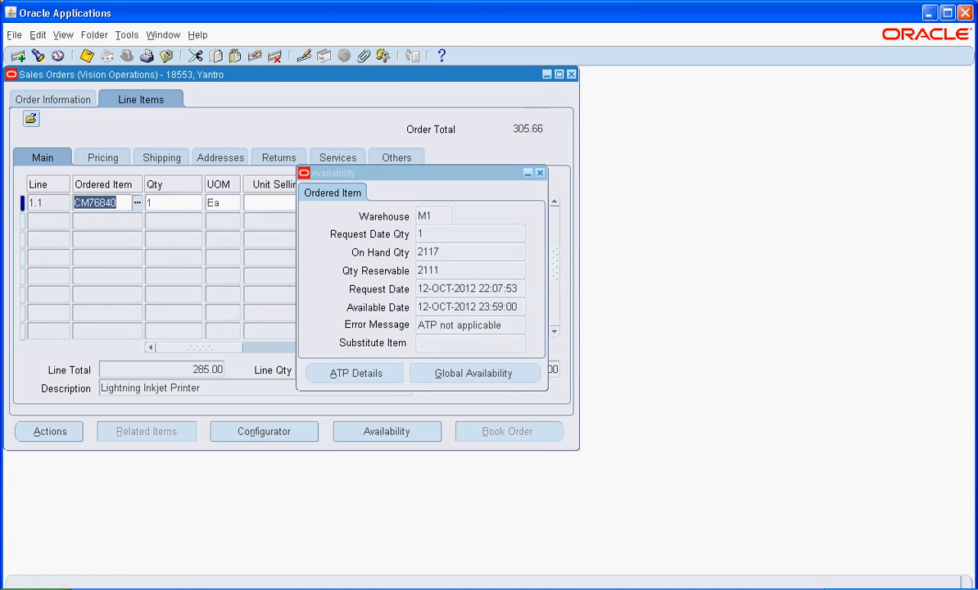
pyautogui.moveTo(199, 347); pyautogui.dragTo(280, 348)
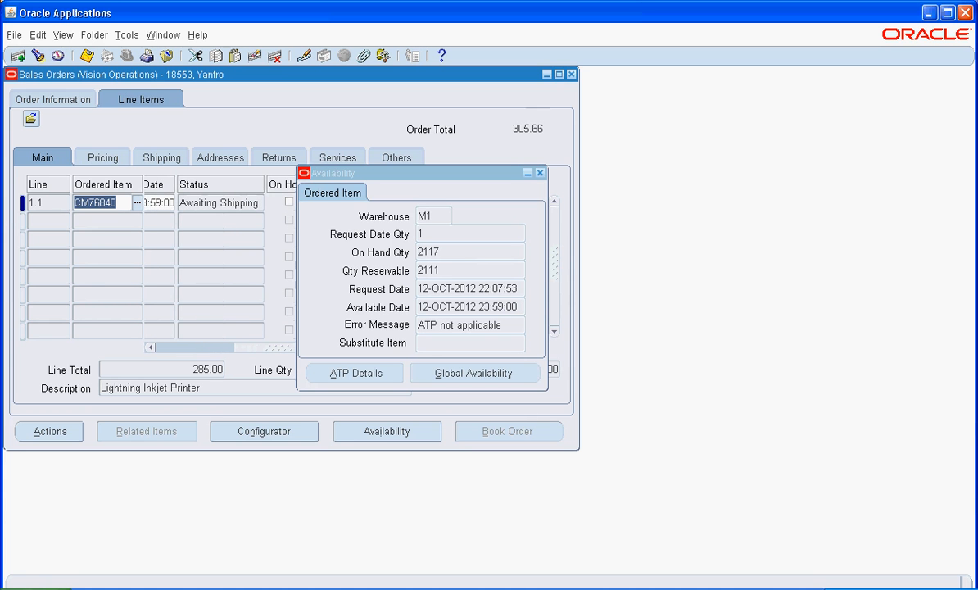
pyautogui.click(218, 203)
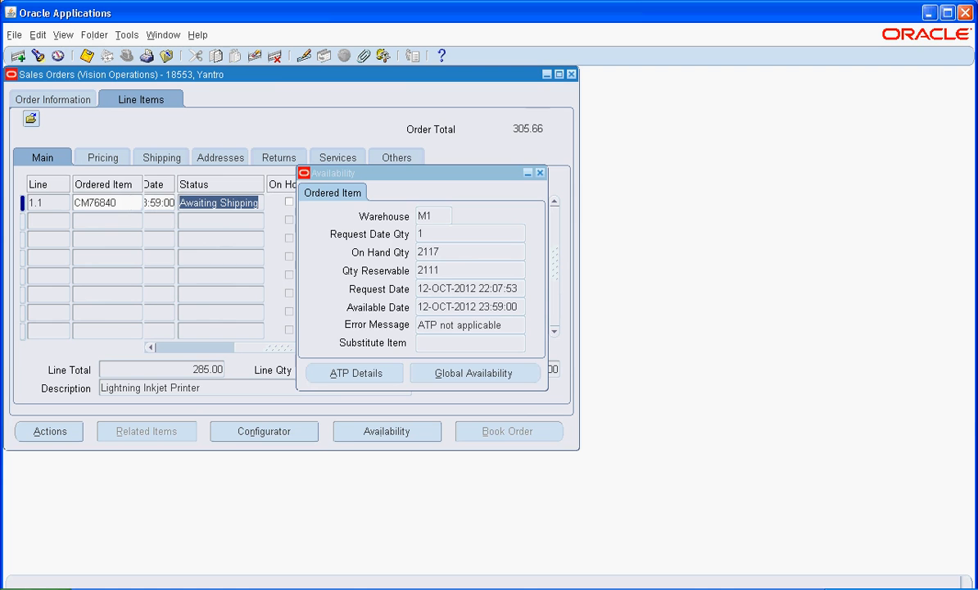
pyautogui.click(540, 173)
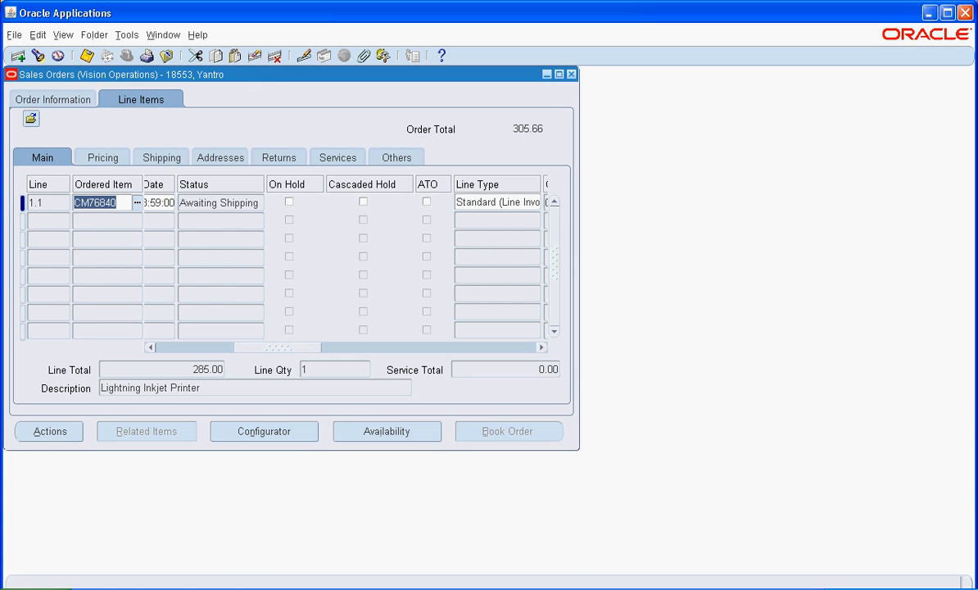
pyautogui.press('F4')
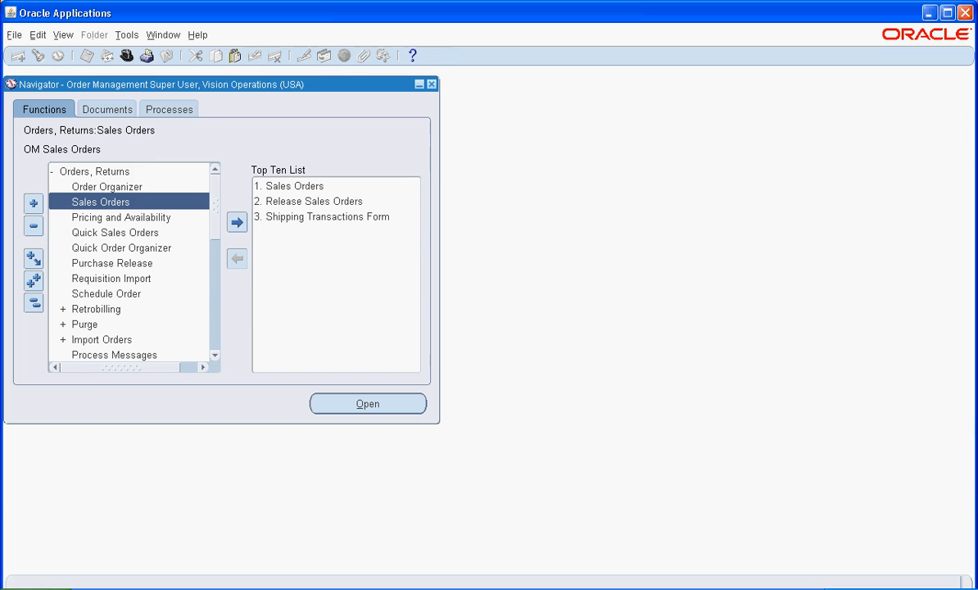
# - Open the Release Sales Orders form under Shipping and enter the sales order's number in the release criteria
pyautogui.doubleClick(95, 171)
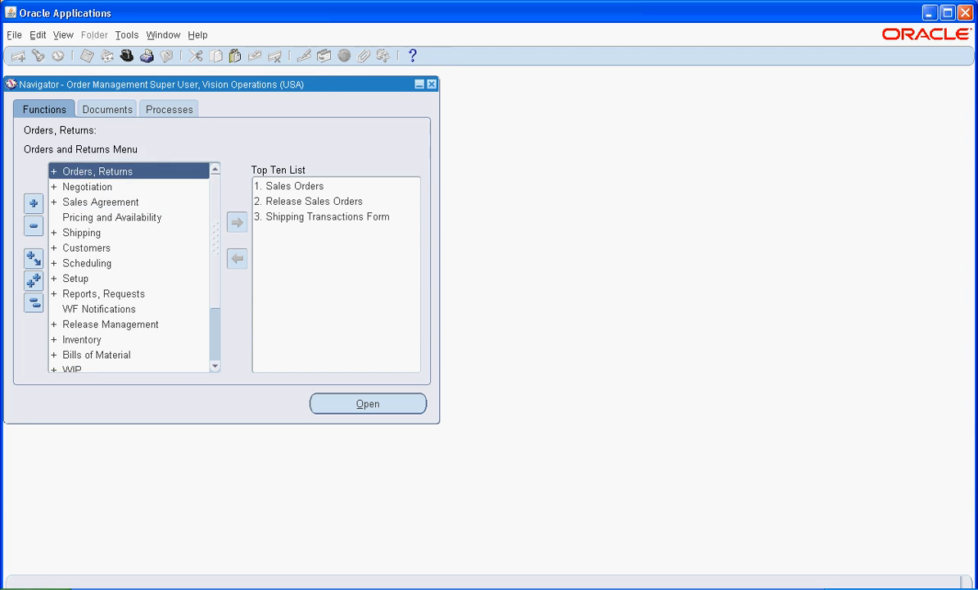
pyautogui.doubleClick(81, 232)
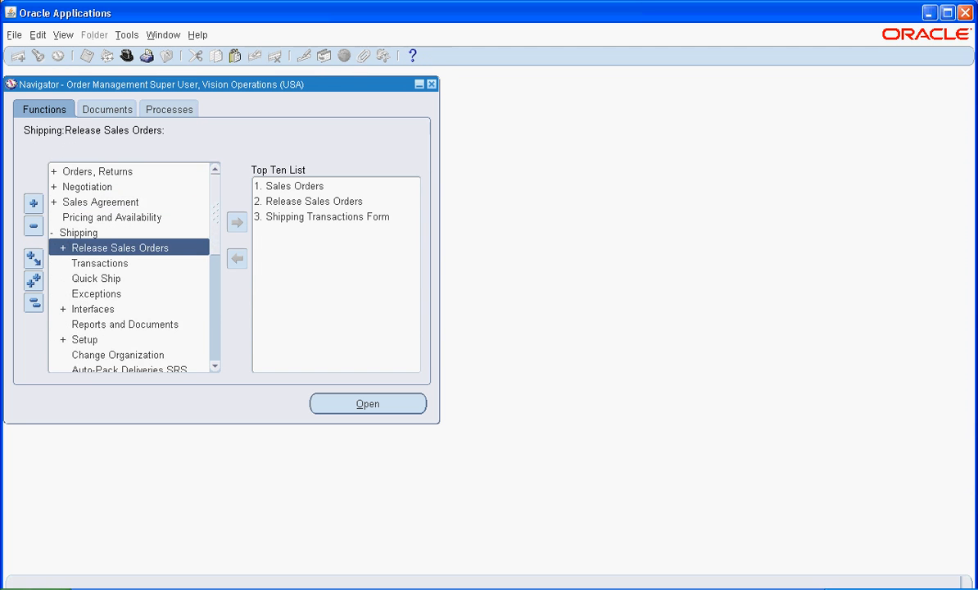
pyautogui.doubleClick(120, 249)
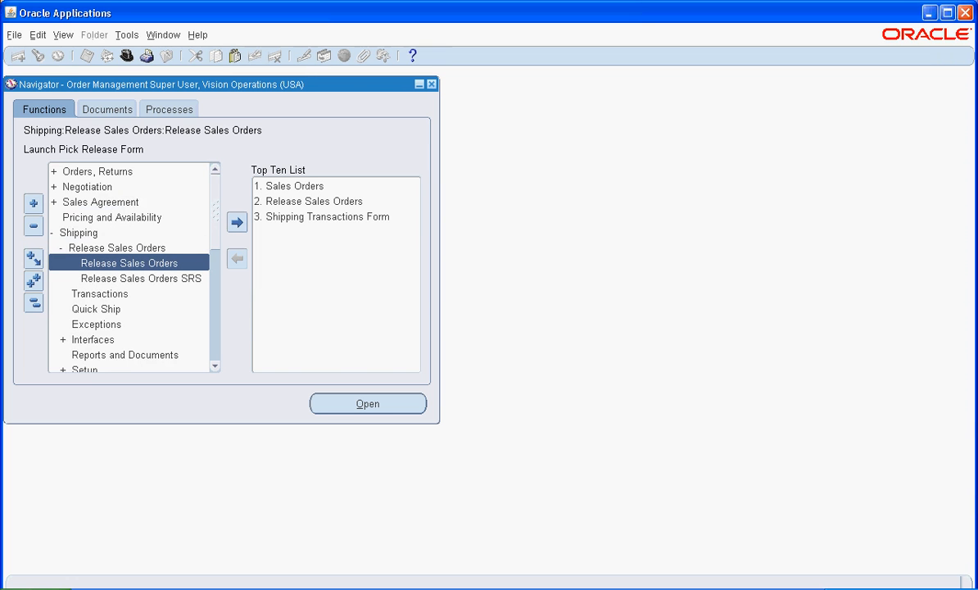
pyautogui.doubleClick(128, 262)
pyautogui.click(180, 194)
pyautogui.write('18553')
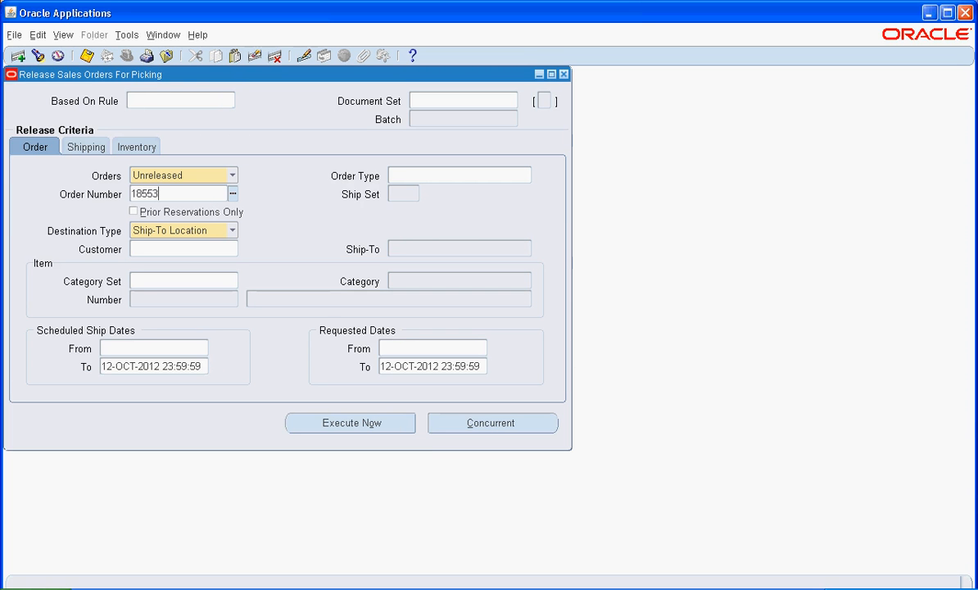
pyautogui.press('Tab')
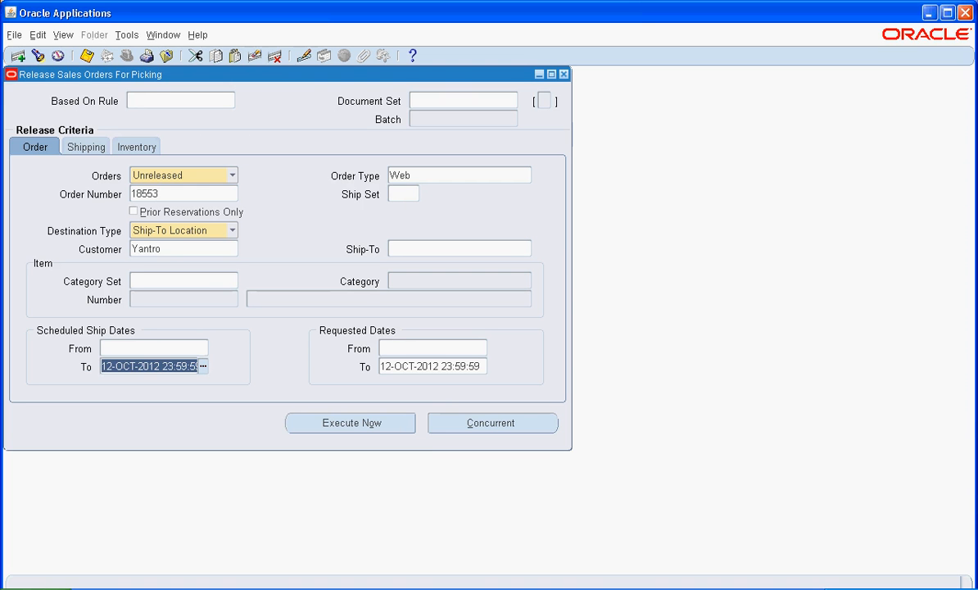
# - Clear the end dates of both the scheduled ship dates and the requested dates
pyautogui.press('Delete')
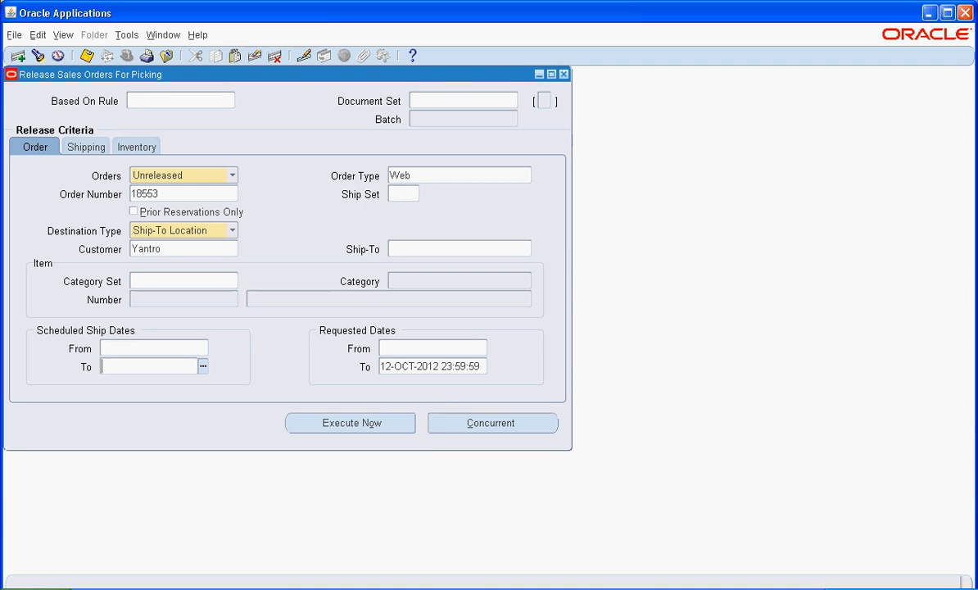
pyautogui.press('Tab')
pyautogui.press('Delete')
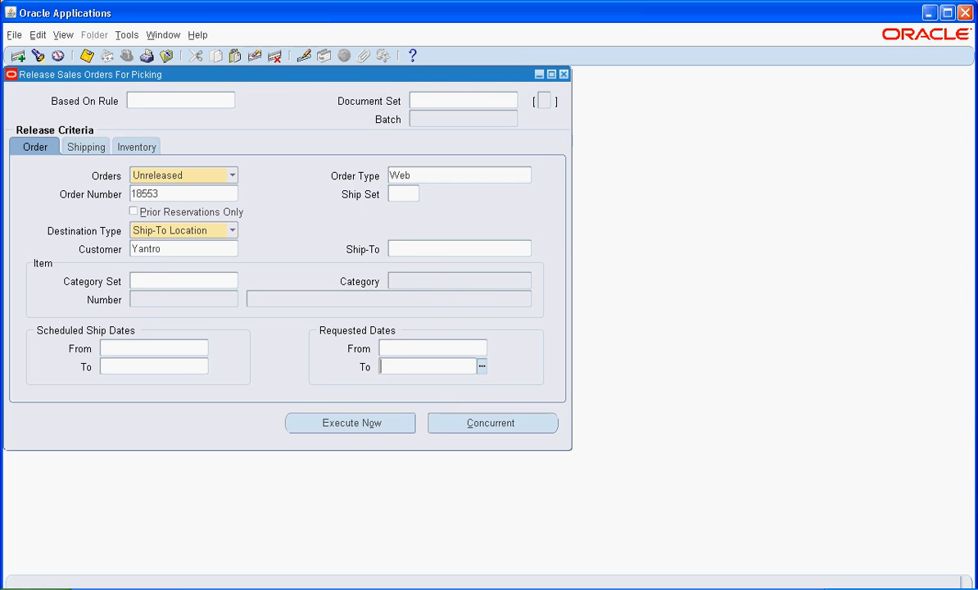
# - Set Autocreate Delivery and Auto Pick Confirm to Yes in the shipping release criteria
pyautogui.press('Tab')
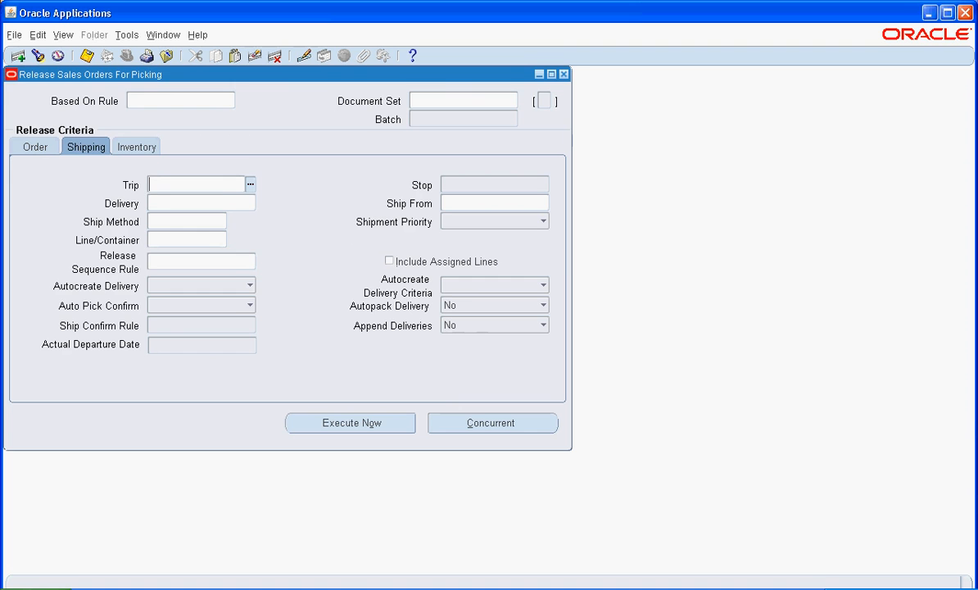
pyautogui.click(250, 285)
pyautogui.click(197, 256)
pyautogui.click(250, 305)
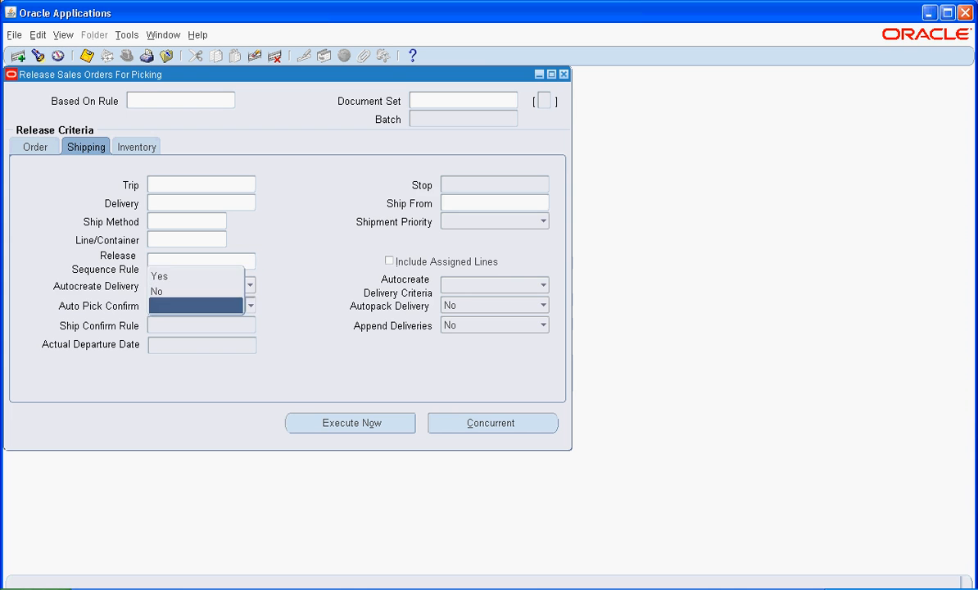
pyautogui.click(197, 276)
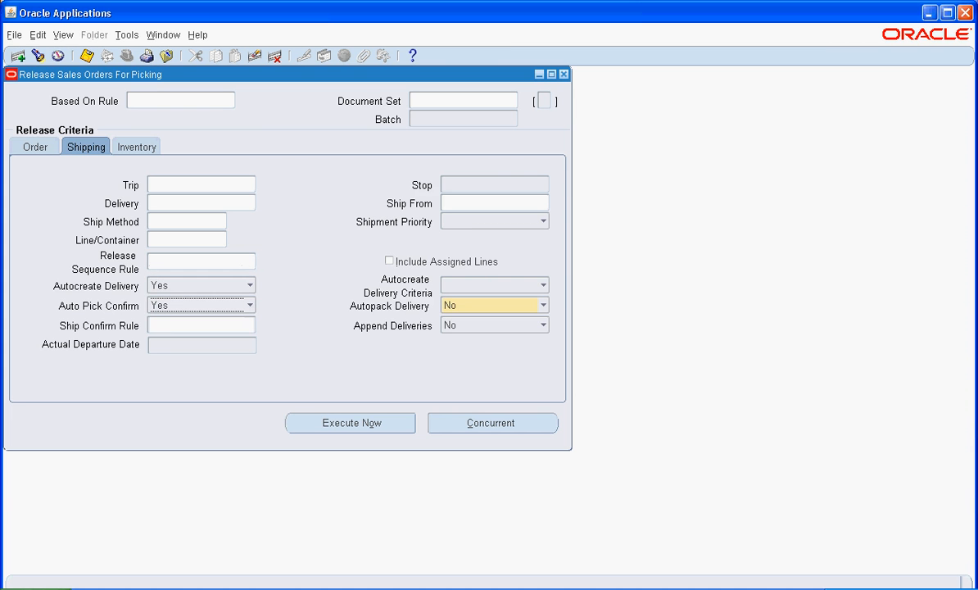
# - Set the warehouse to M1 in the inventory release criteria and execute the pick release immediately
pyautogui.click(136, 148)
pyautogui.write('m1')
pyautogui.press('Tab')
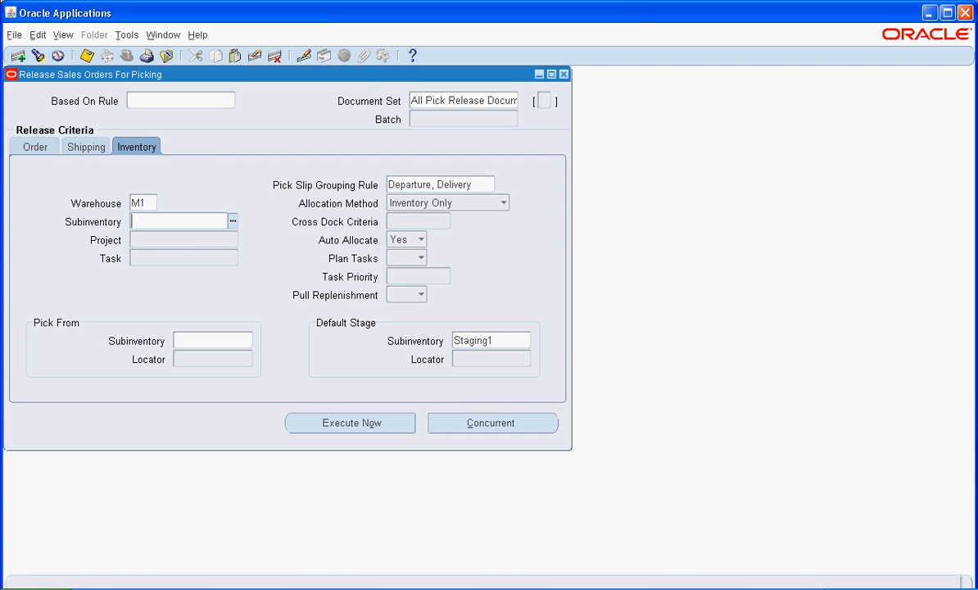
pyautogui.click(350, 422)
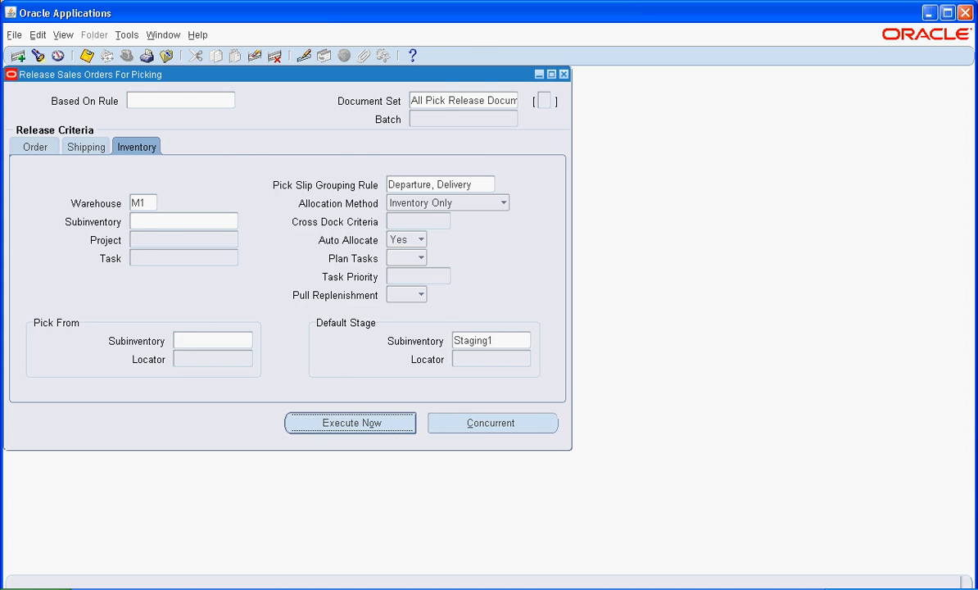
pyautogui.press('Return')
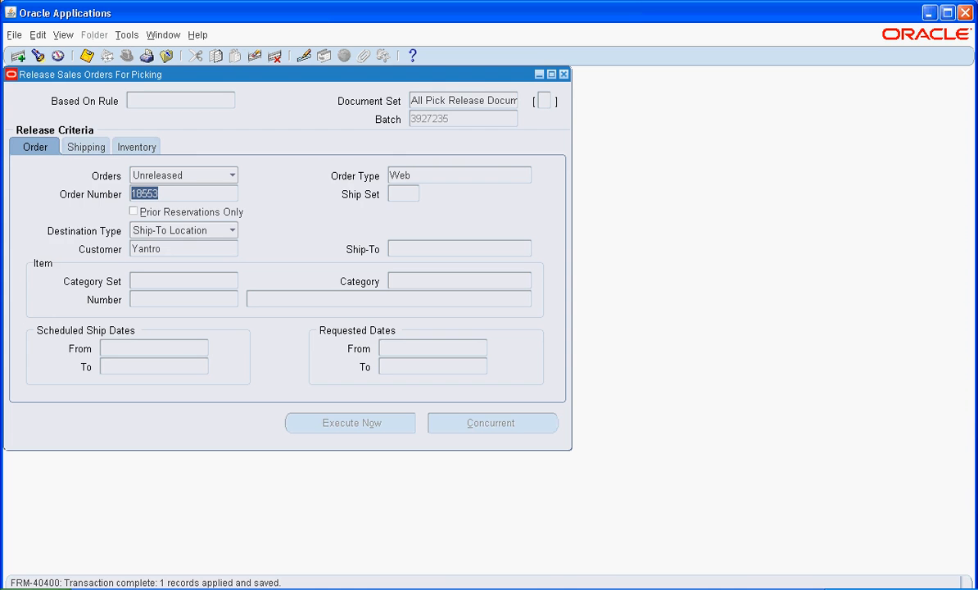
# - Find all my concurrent requests to check their phase and status, and return to the Navigator
pyautogui.click(63, 35)
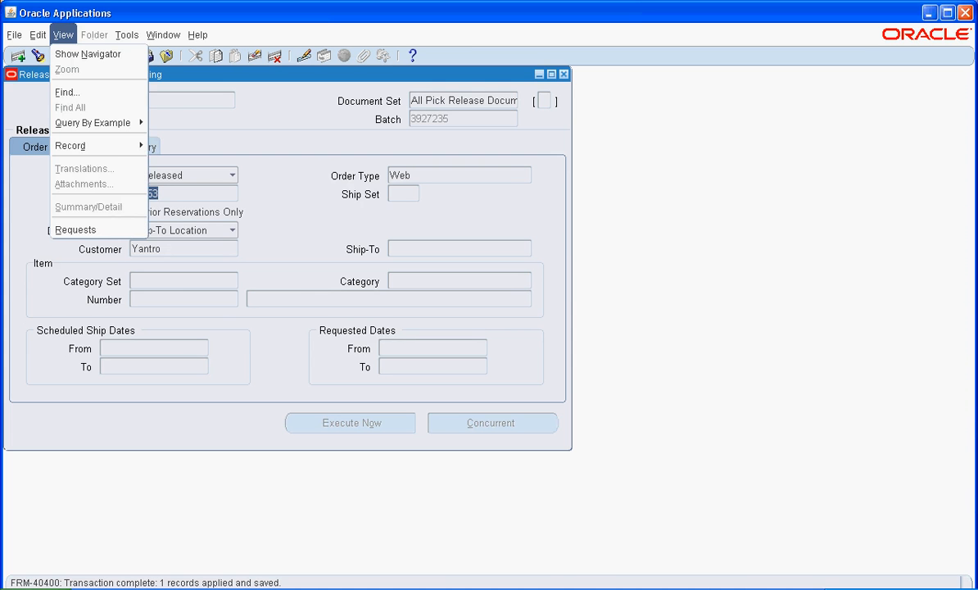
pyautogui.press('Return')
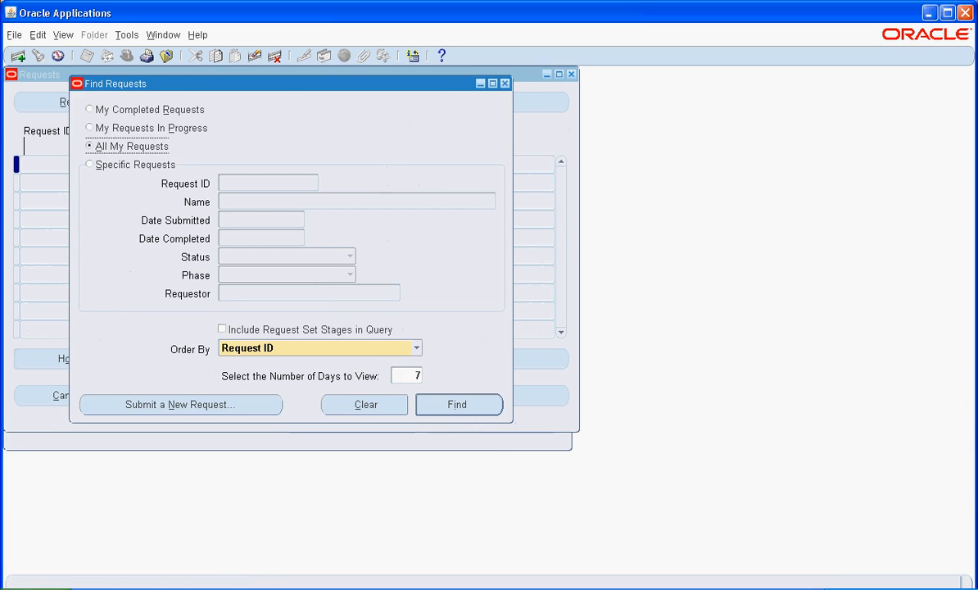
pyautogui.click(458, 405)
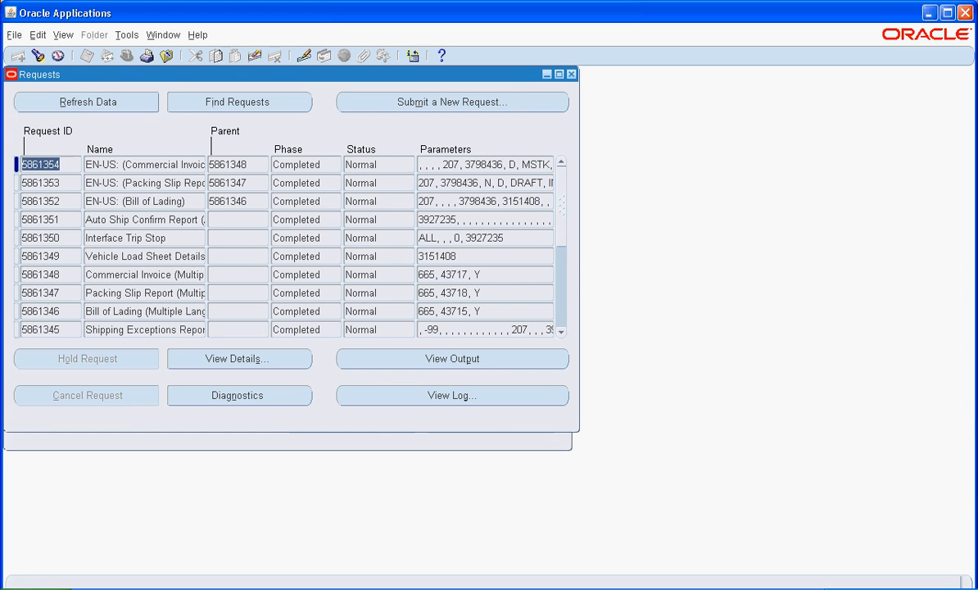
pyautogui.press('F4')
pyautogui.press('F4')
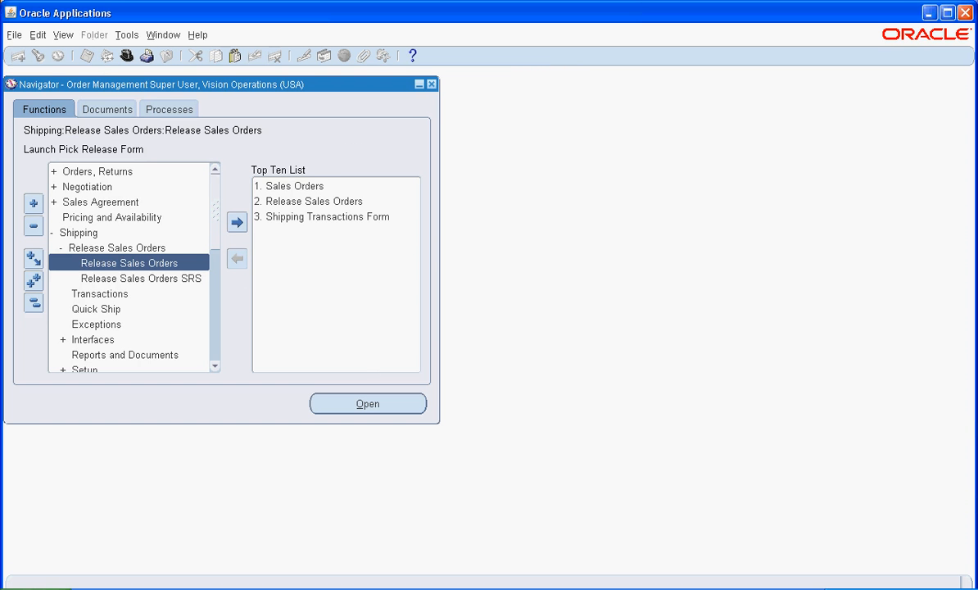
# - Open the Sales Orders form under Orders, Returns and query the released sales order by its order number
pyautogui.click(97, 172)
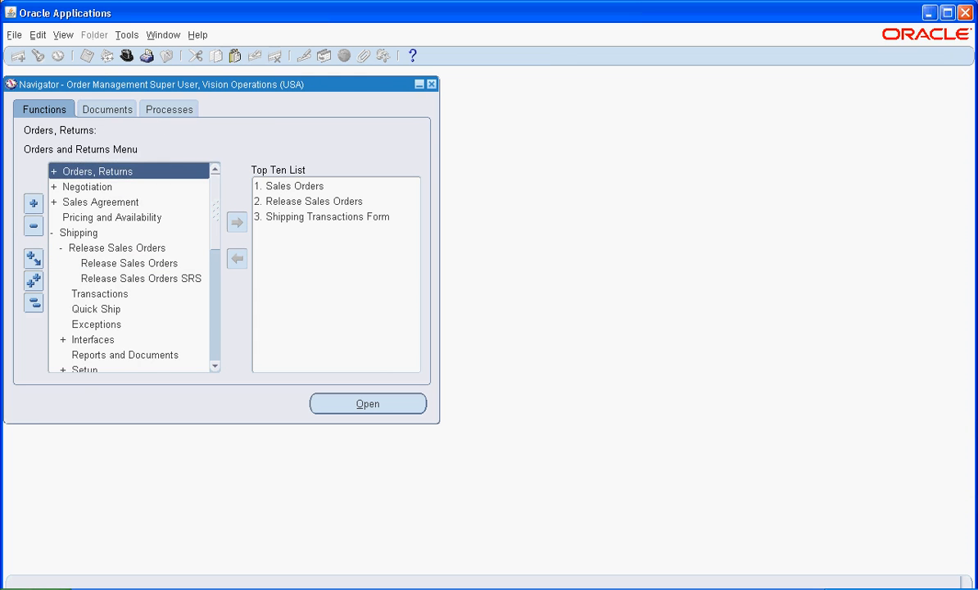
pyautogui.press('Return')
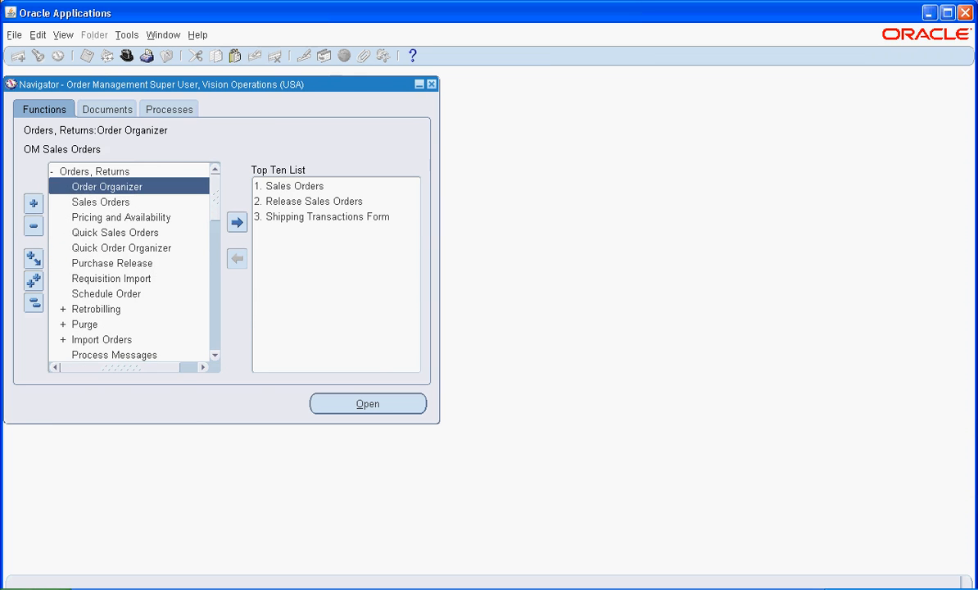
pyautogui.click(101, 202)
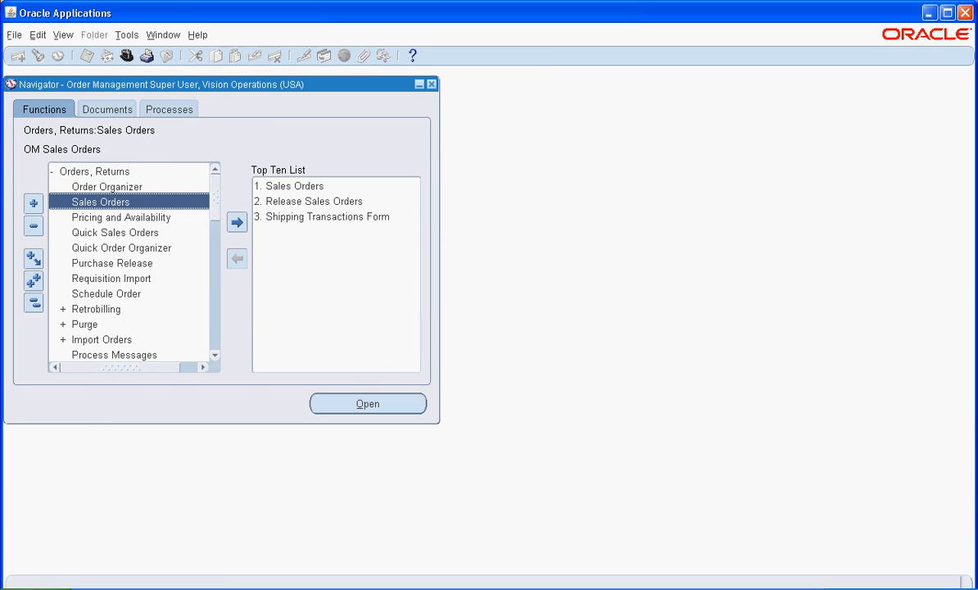
pyautogui.press('Return')
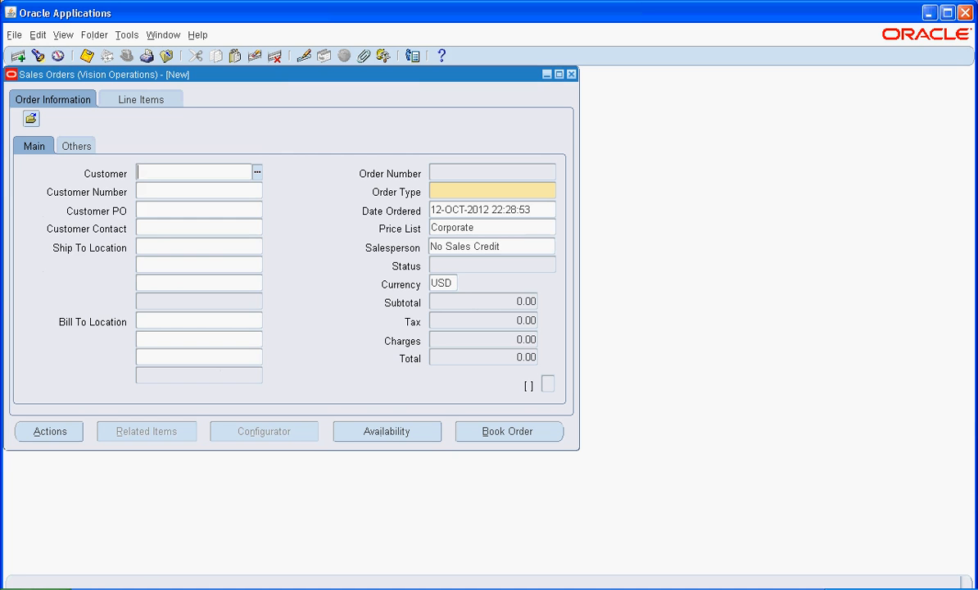
pyautogui.press('F11')
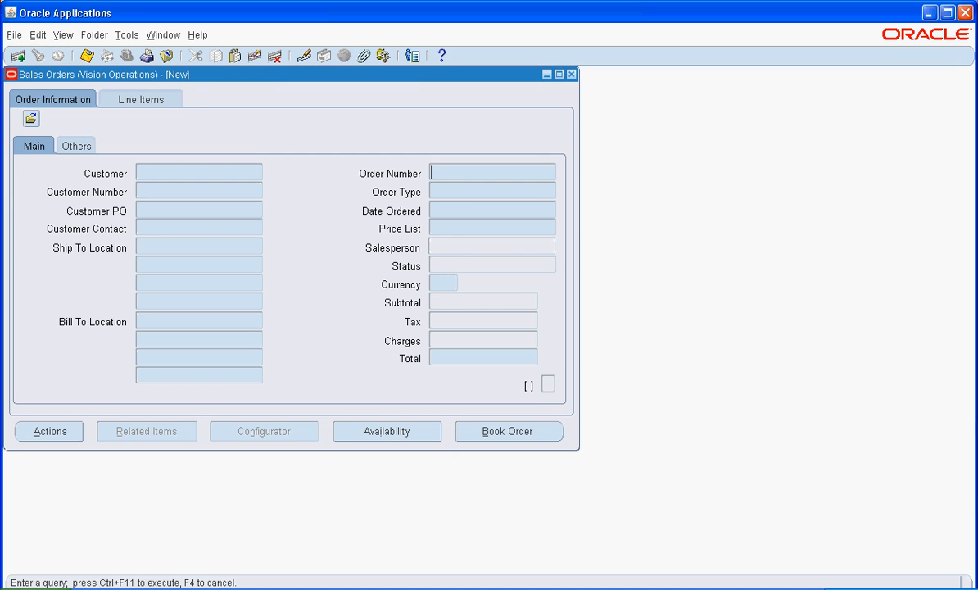
pyautogui.write('18553')
pyautogui.hotkey('ctrl', 'F11')
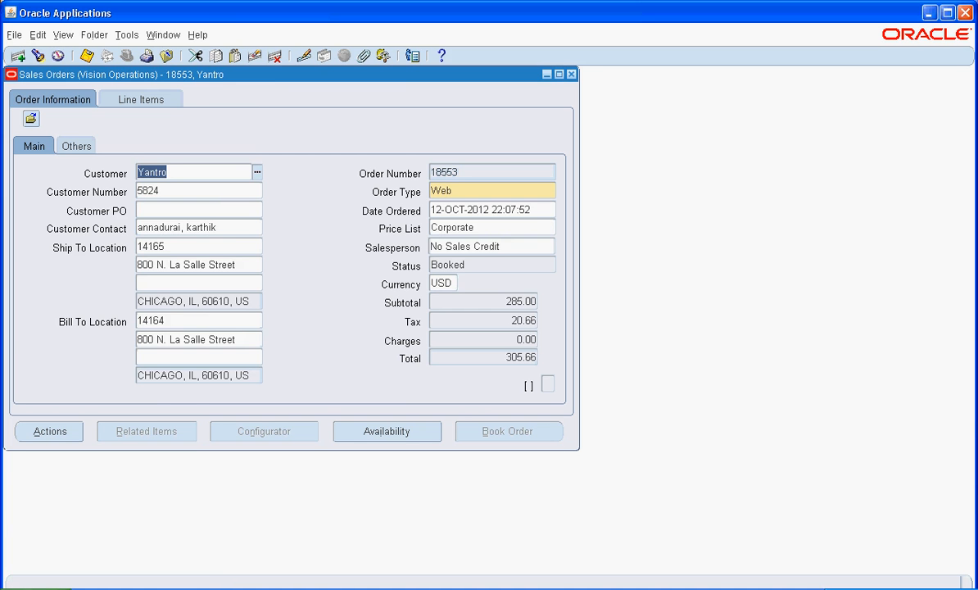
# - Check the status of the order's line item and close the Availability window
pyautogui.click(141, 99)
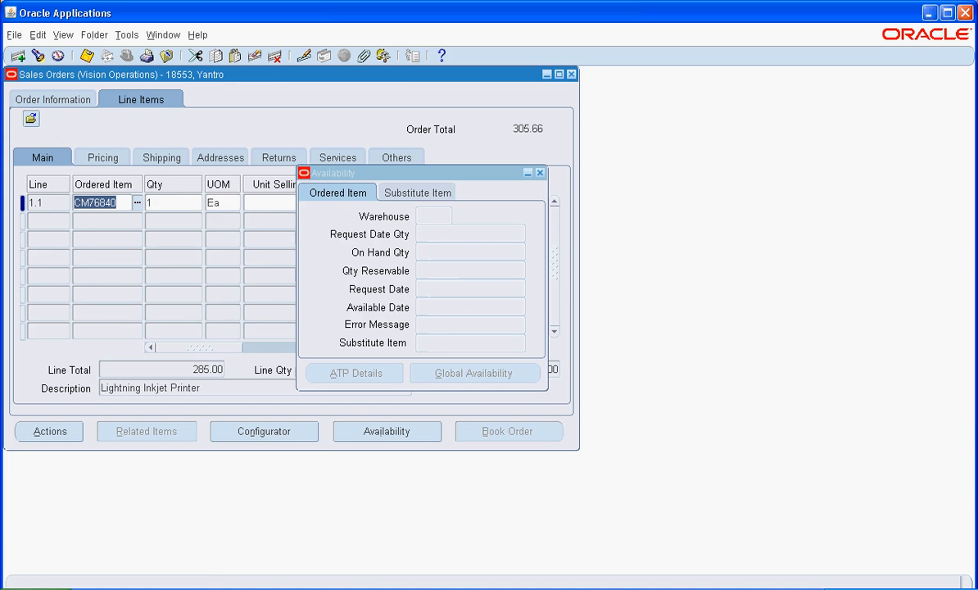
pyautogui.moveTo(200, 348); pyautogui.dragTo(268, 348)
pyautogui.click(243, 203)
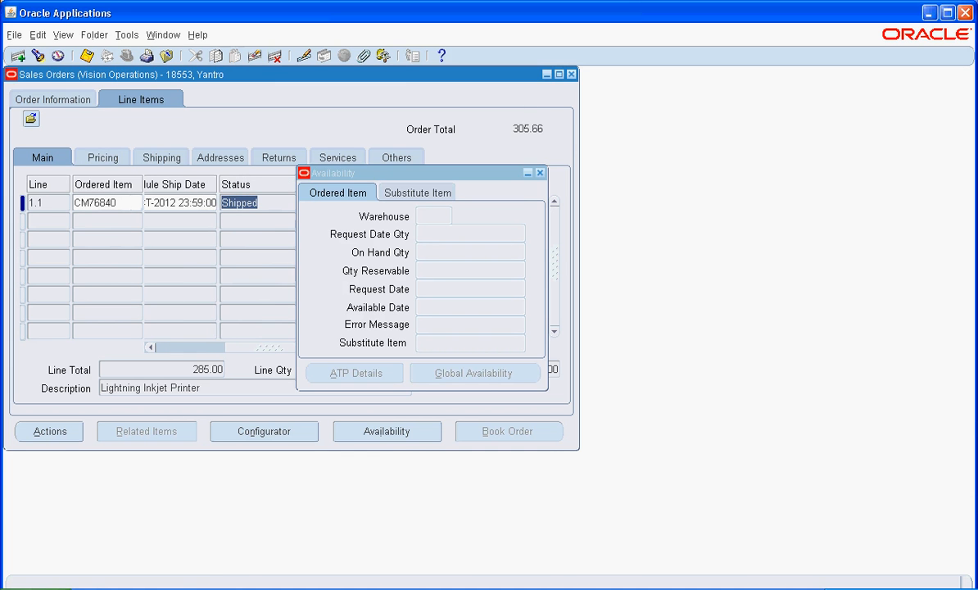
pyautogui.click(540, 173)
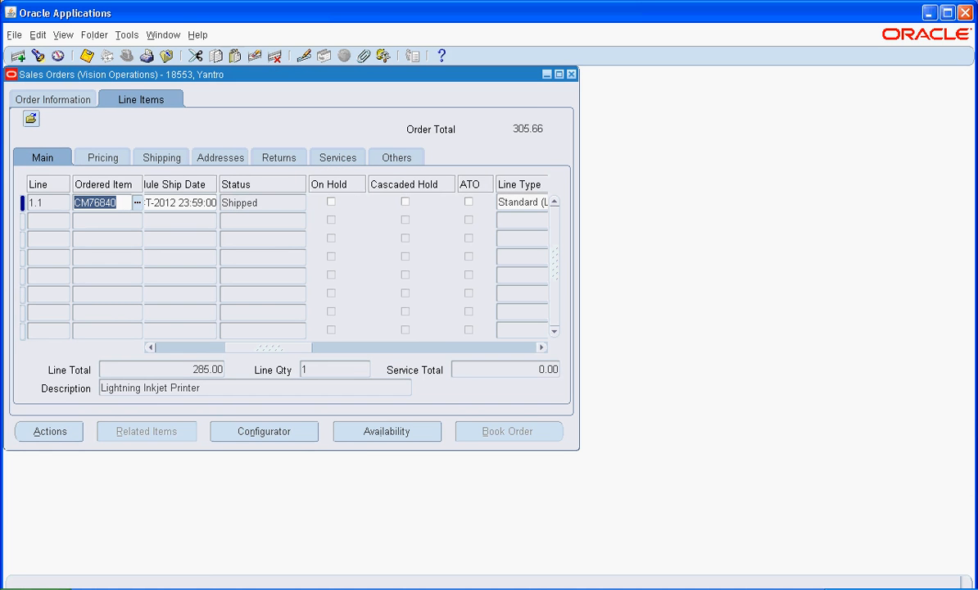
# - Start a new single concurrent request for the Workflow Background Process
pyautogui.click(63, 36)
pyautogui.click(76, 228)
pyautogui.click(180, 405)
pyautogui.press('Return')
pyautogui.write('wo')
pyautogui.press('Tab')
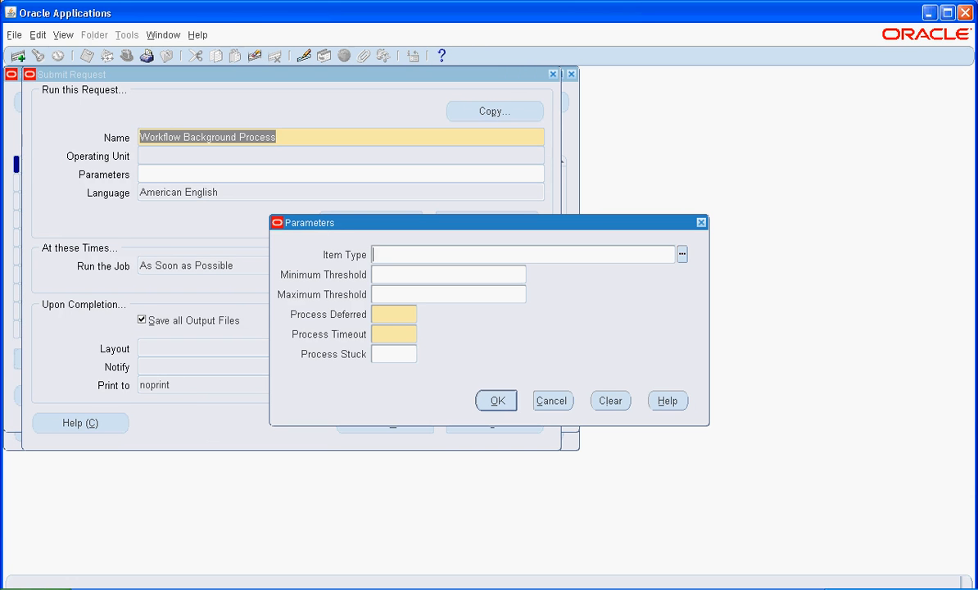
# - Set Process Deferred to Yes and Process Timeout to No, and submit the Workflow Background Process request
pyautogui.click(394, 314)
pyautogui.write('Yes')
pyautogui.press('Tab')
pyautogui.write('No')
pyautogui.press('Tab')
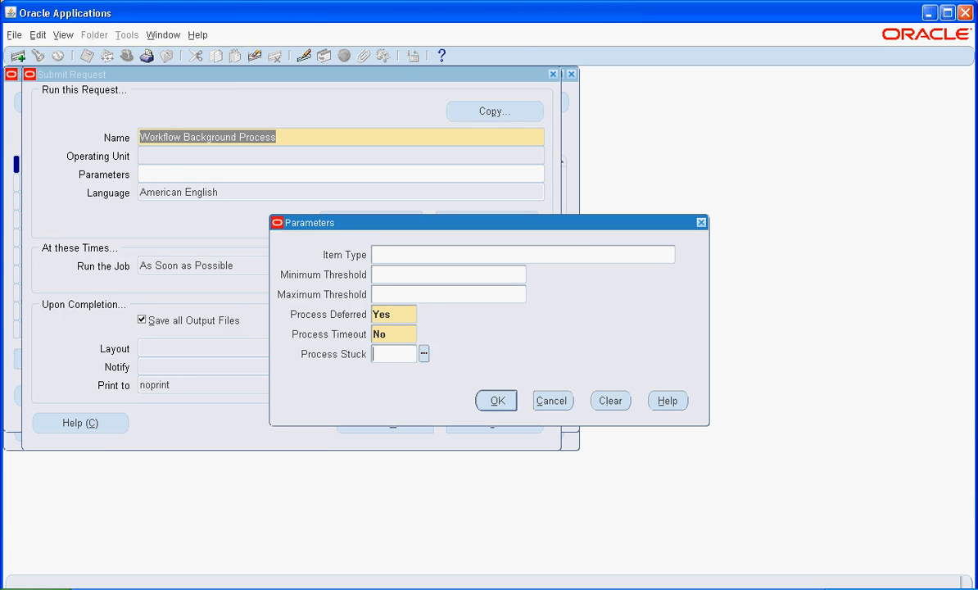
pyautogui.press('Return')
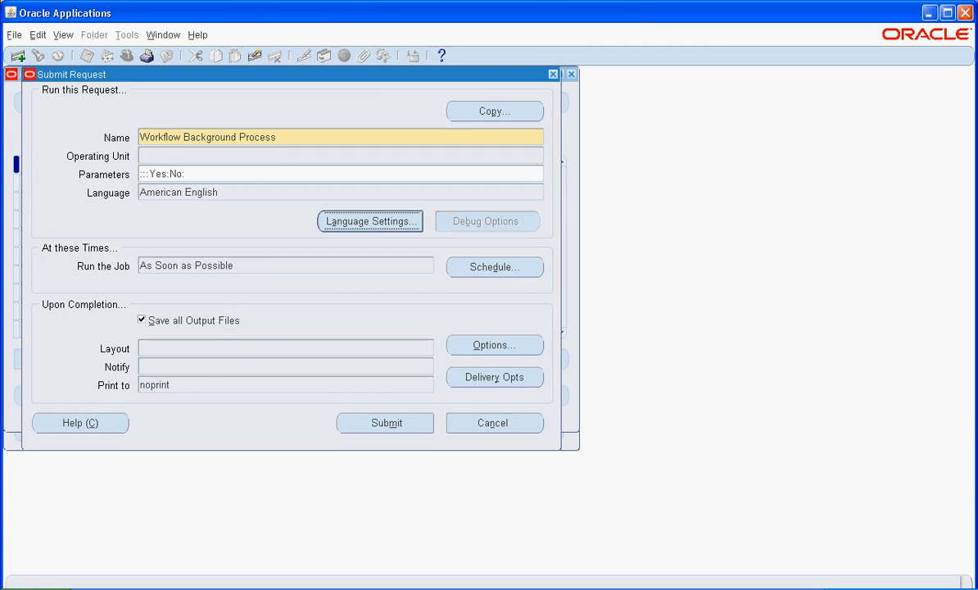
pyautogui.hotkey('alt', 'm')
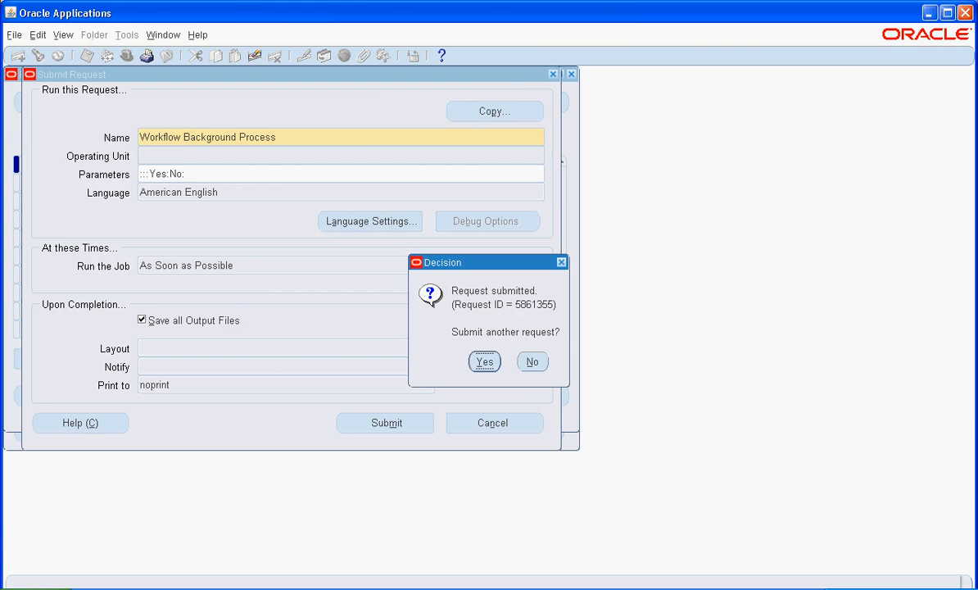
# - Decline submitting another request and list the concurrent requests in the Requests window
pyautogui.press('Tab')
pyautogui.press('Return')
pyautogui.press('Return')
# - Refresh the Requests list repeatedly until the Workflow Background Process and the Autoinvoice requests have finished
pyautogui.hotkey('alt', 'r')
pyautogui.hotkey('alt', 'r')
pyautogui.hotkey('alt', 'r')
pyautogui.hotkey('alt', 'r')
pyautogui.hotkey('alt', 'r')
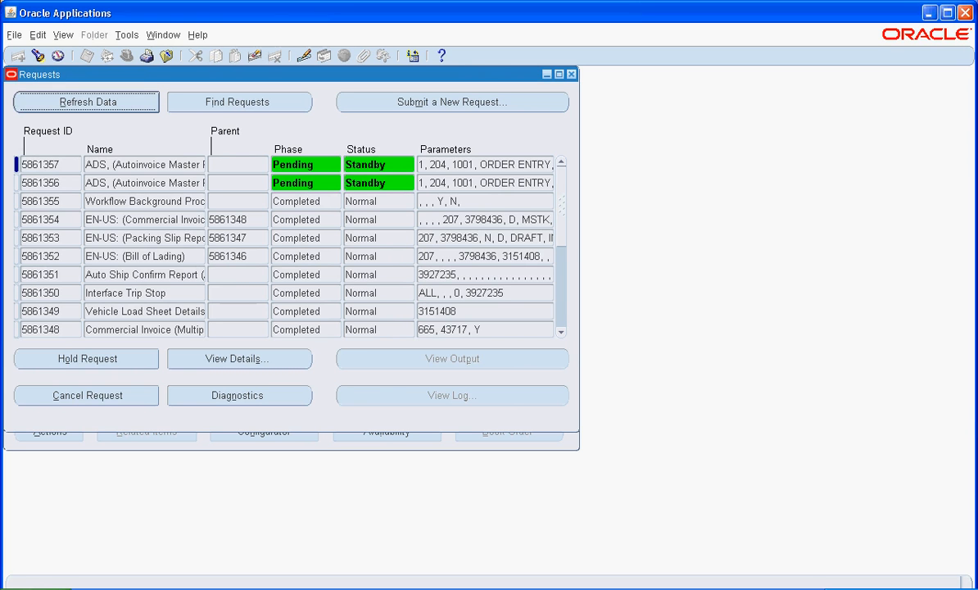
pyautogui.hotkey('alt', 'r')
pyautogui.hotkey('alt', 'r')
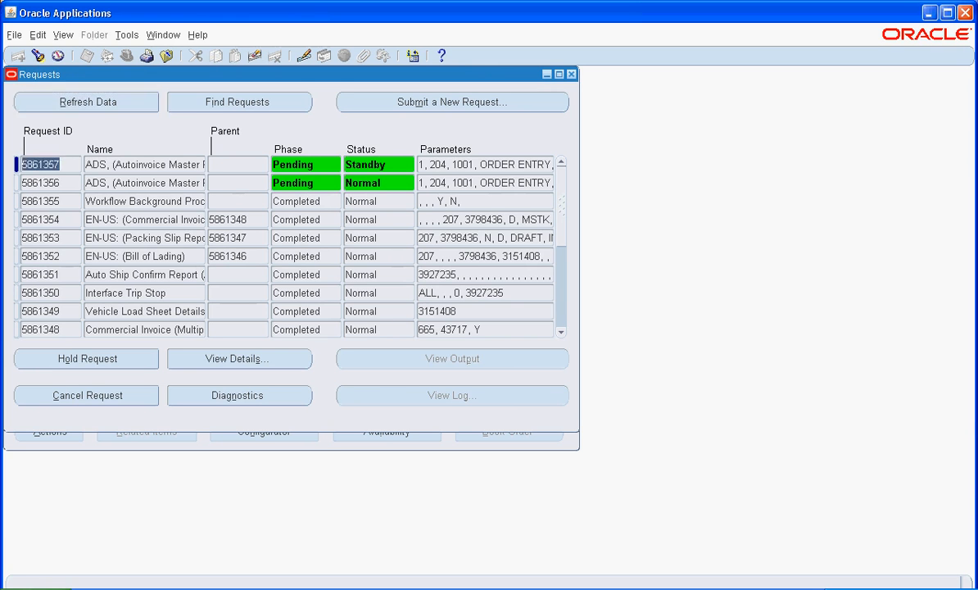
pyautogui.hotkey('alt', 'r')
pyautogui.hotkey('alt', 'r')
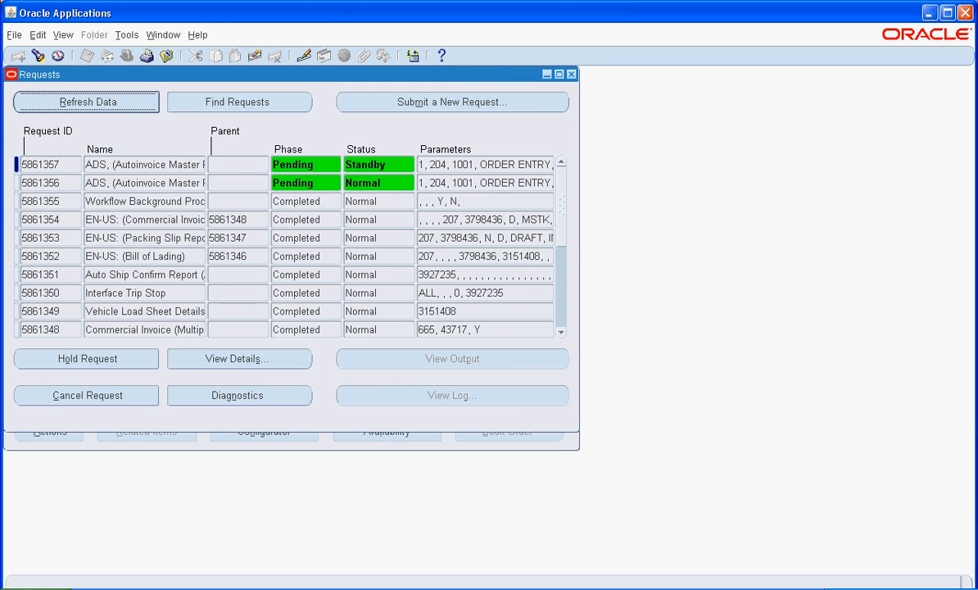
pyautogui.hotkey('alt', 'r')
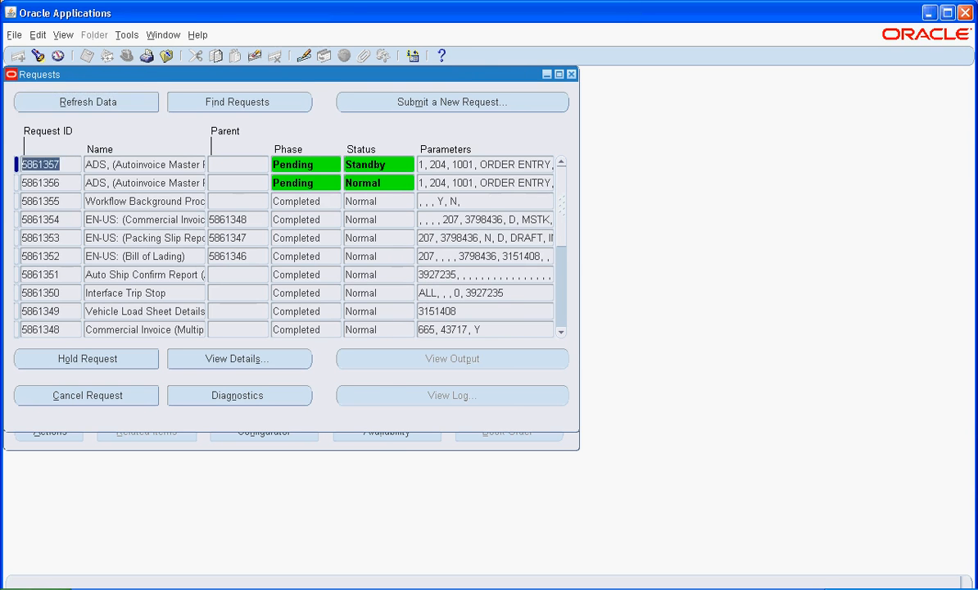
pyautogui.hotkey('alt', 'r')
pyautogui.hotkey('alt', 'r')
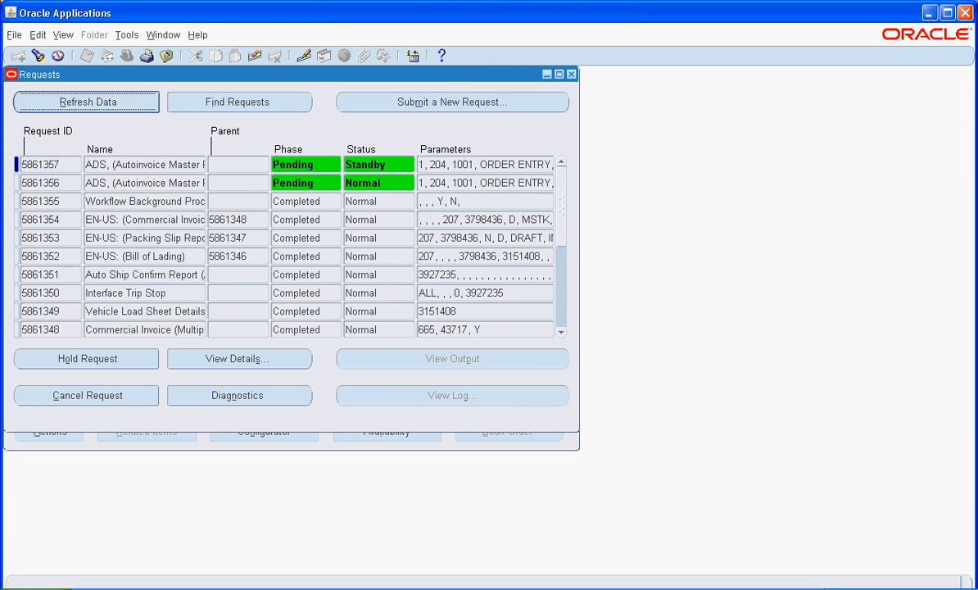
pyautogui.hotkey('alt', 'r')
pyautogui.hotkey('alt', 'r')
pyautogui.hotkey('alt', 'r')
pyautogui.hotkey('alt', 'r')
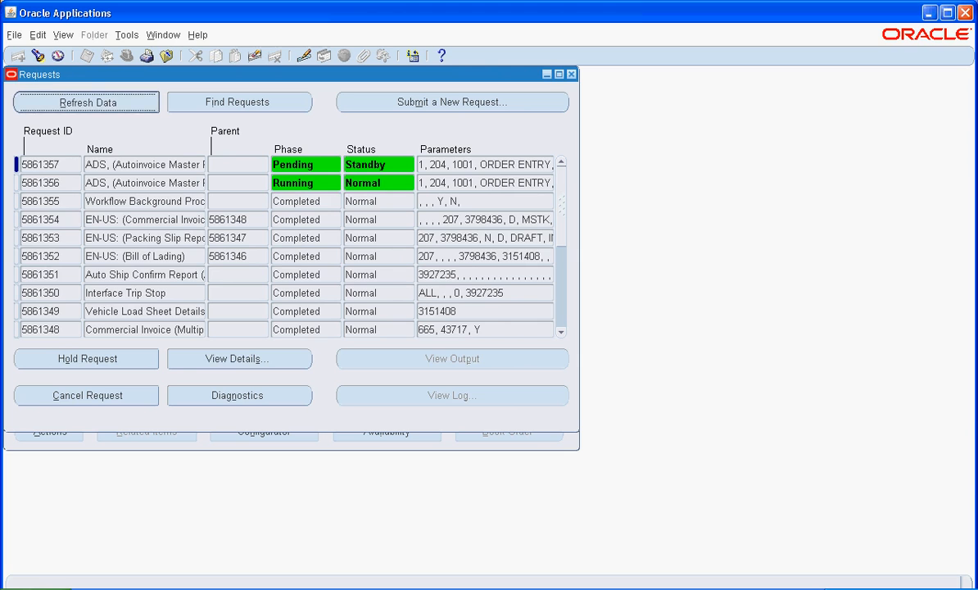
pyautogui.hotkey('alt', 'r')
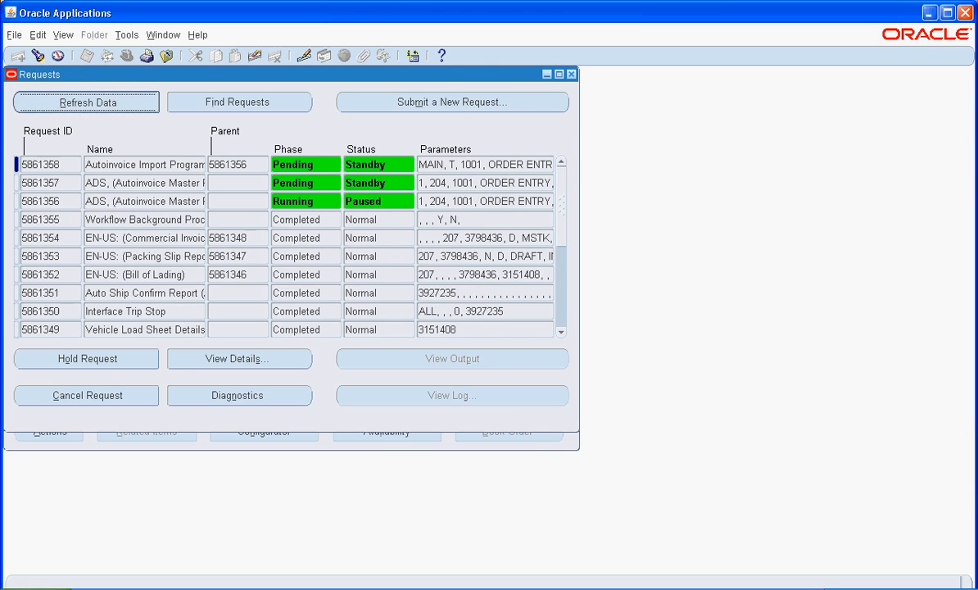
pyautogui.hotkey('alt', 'r')
pyautogui.hotkey('alt', 'r')
pyautogui.hotkey('alt', 'r')
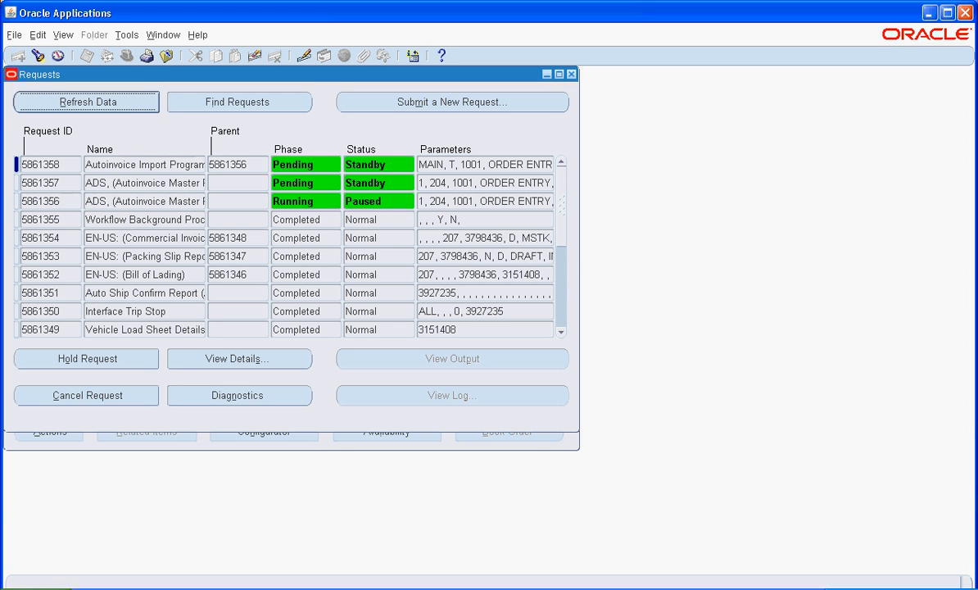
pyautogui.hotkey('alt', 'r')
pyautogui.hotkey('alt', 'r')
pyautogui.hotkey('alt', 'r')
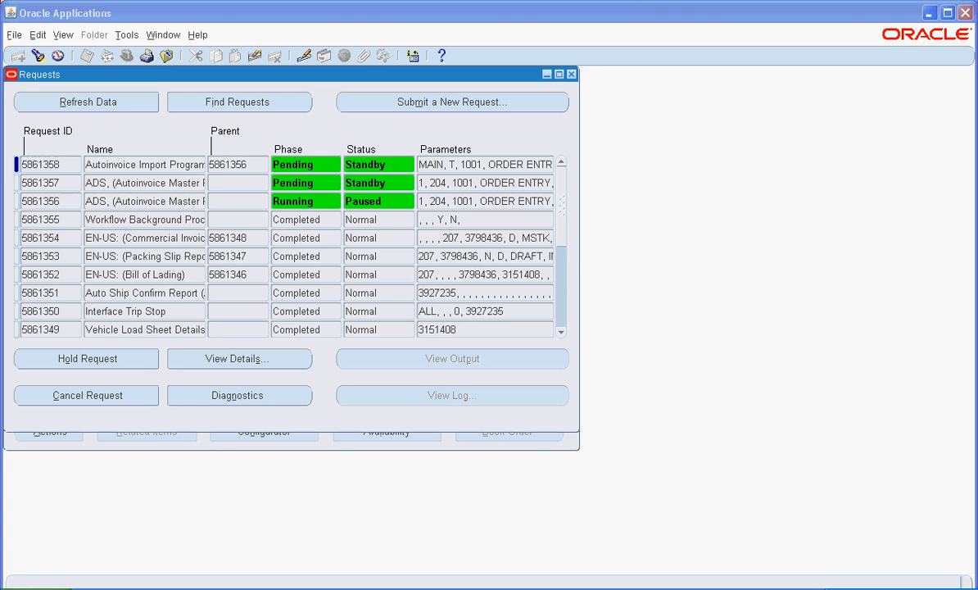
pyautogui.click(88, 103)
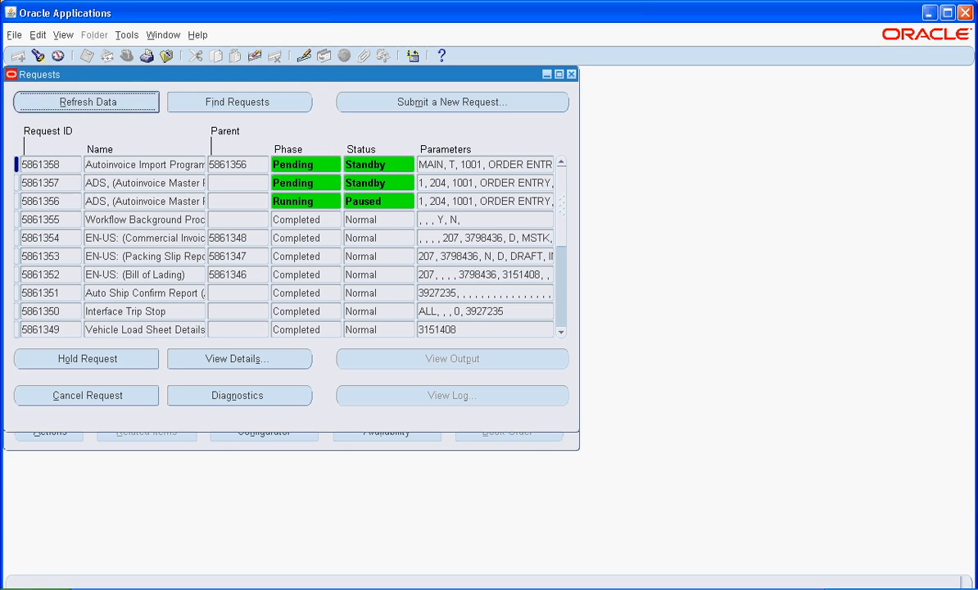
pyautogui.click(87, 103)
pyautogui.click(88, 102)
pyautogui.hotkey('alt', 'r')
pyautogui.hotkey('alt', 'r')
pyautogui.hotkey('alt', 'r')
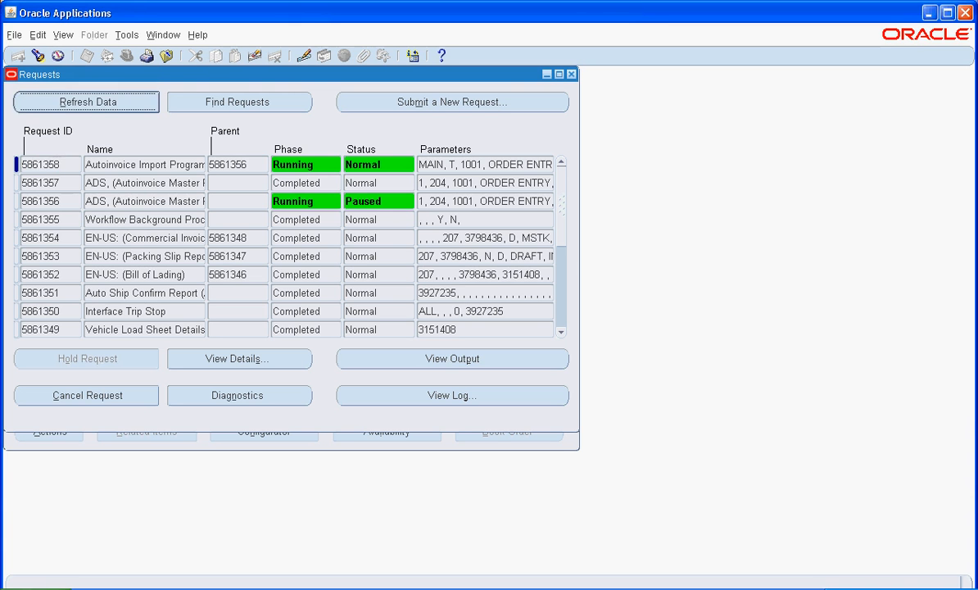
pyautogui.click(87, 102)
pyautogui.click(87, 102)
pyautogui.hotkey('alt', 'r')
pyautogui.hotkey('alt', 'r')
pyautogui.hotkey('alt', 'r')
pyautogui.hotkey('alt', 'r')
pyautogui.hotkey('alt', 'r')
pyautogui.hotkey('alt', 'r')
pyautogui.hotkey('alt', 'r')
pyautogui.hotkey('alt', 'r')
pyautogui.hotkey('alt', 'r')
pyautogui.hotkey('alt', 'r')
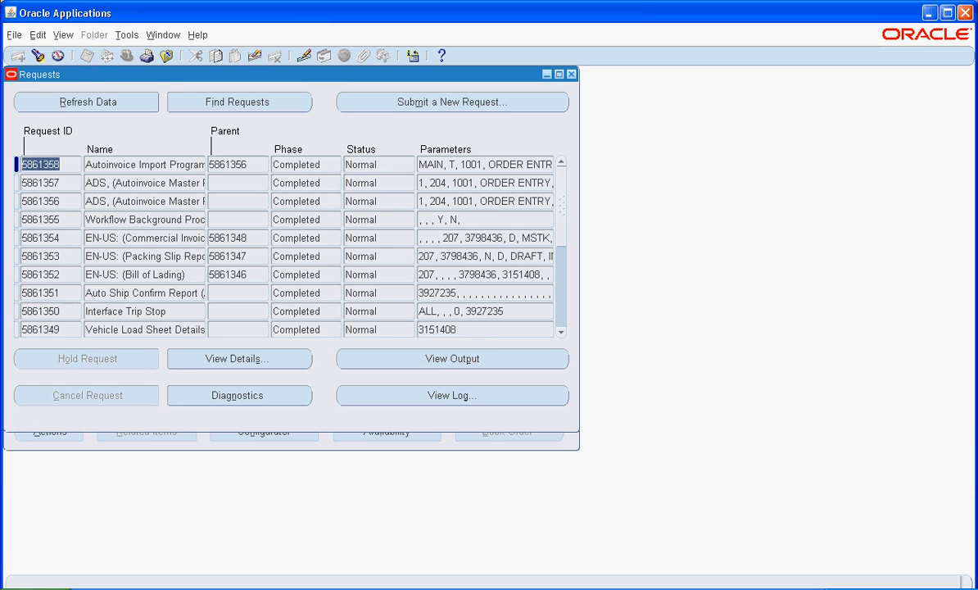
# - Close the Requests and Sales Orders windows and switch the responsibility to Receivables, Vision Operations (USA)
pyautogui.press('F4')
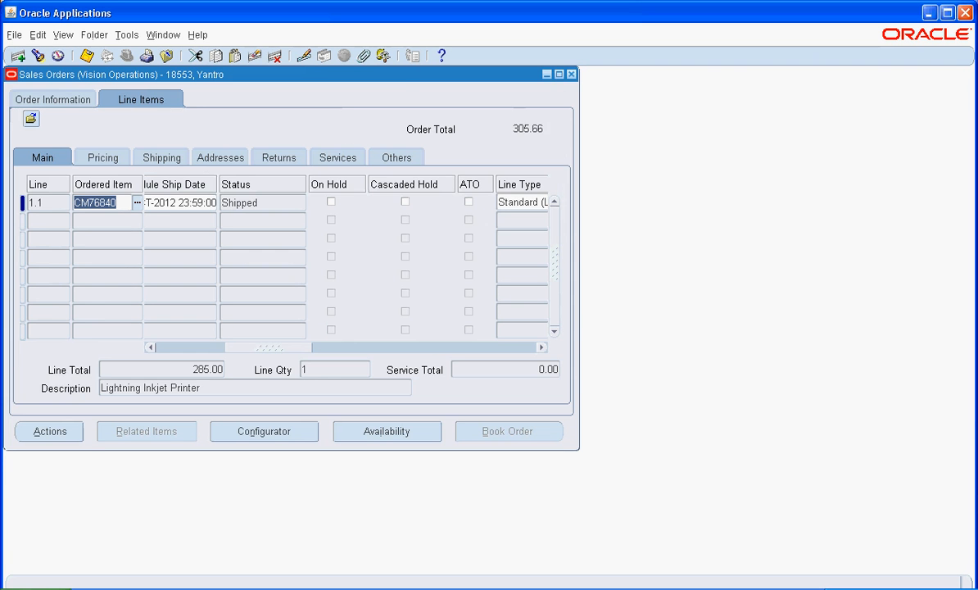
pyautogui.press('F4')
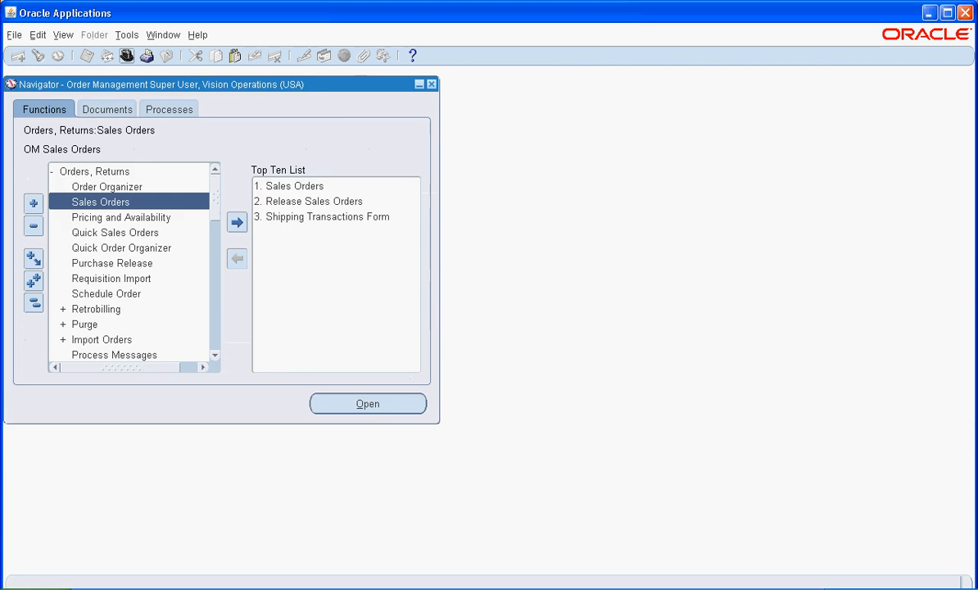
pyautogui.click(127, 56)
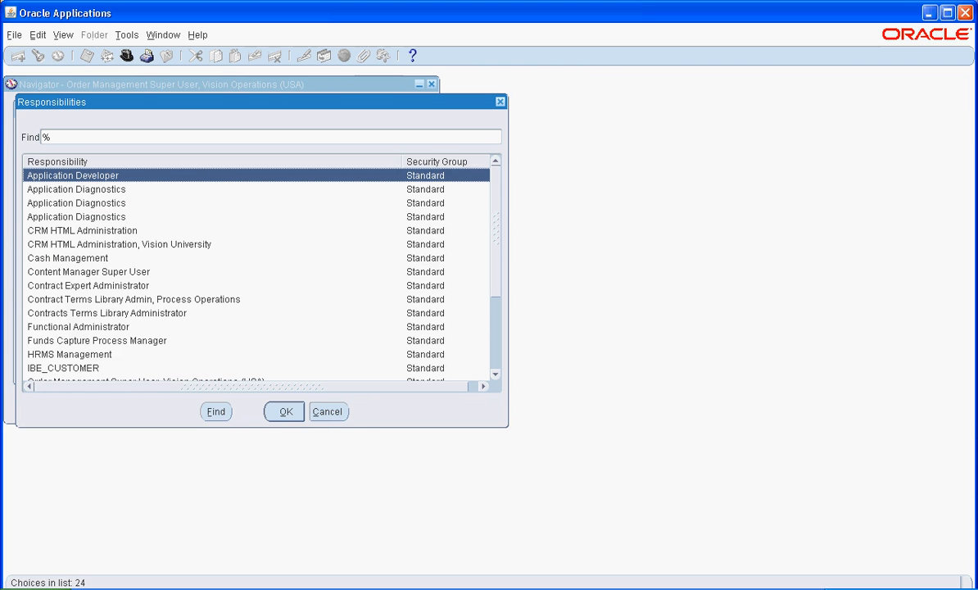
pyautogui.scroll(-2, 256, 270)
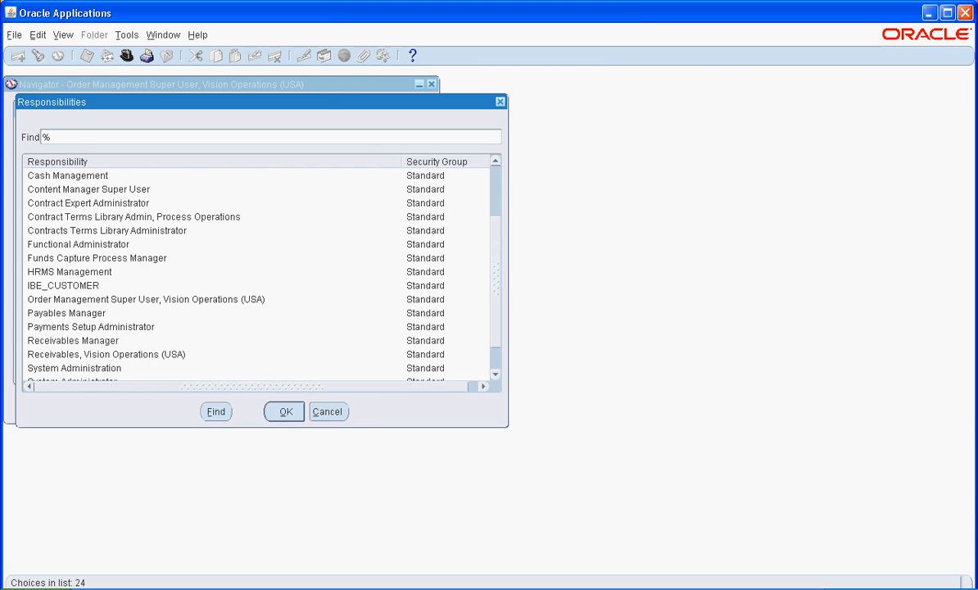
pyautogui.click(107, 355)
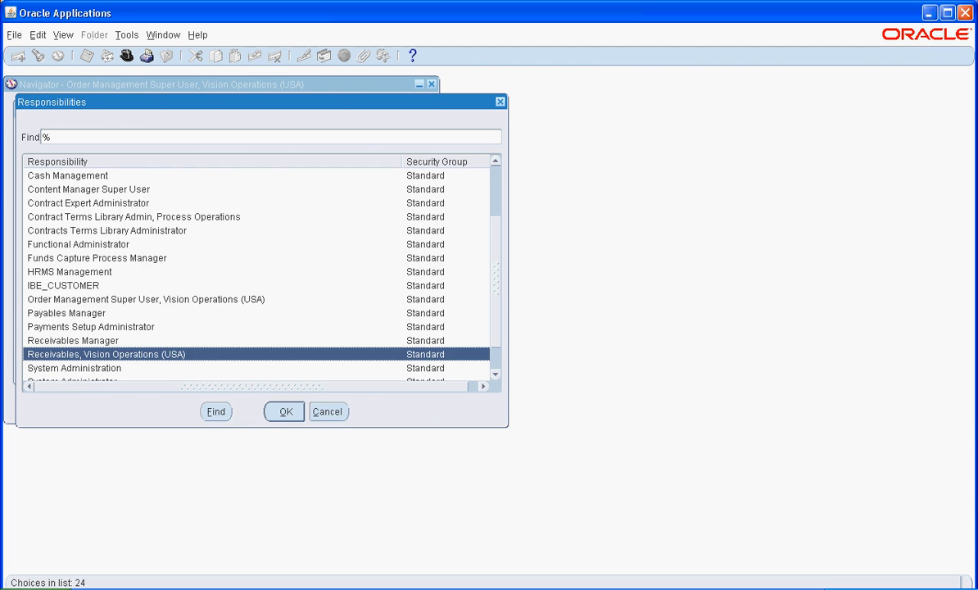
pyautogui.press('Return')
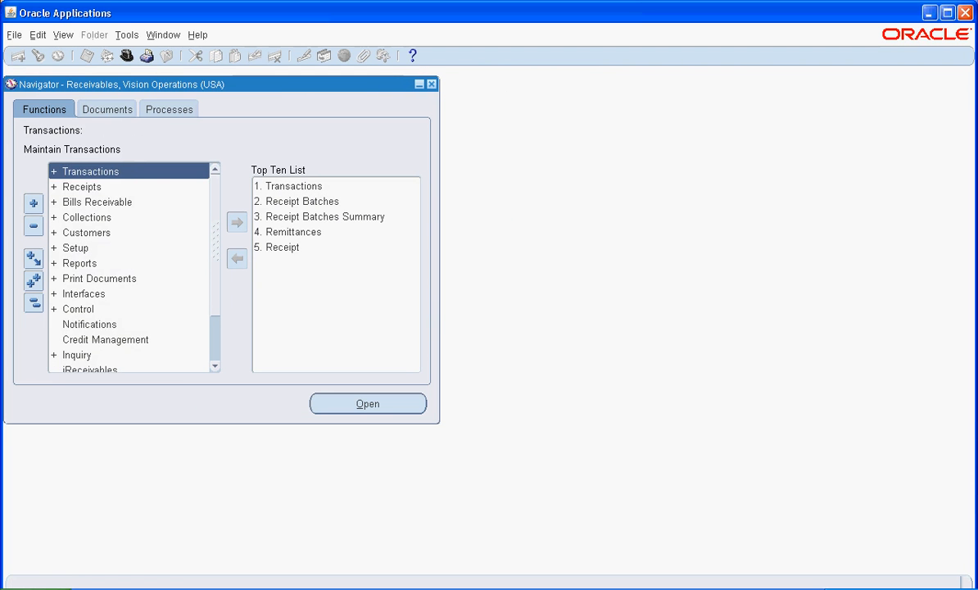
# - Open the Transactions form from the Transactions functions
pyautogui.press('Return')
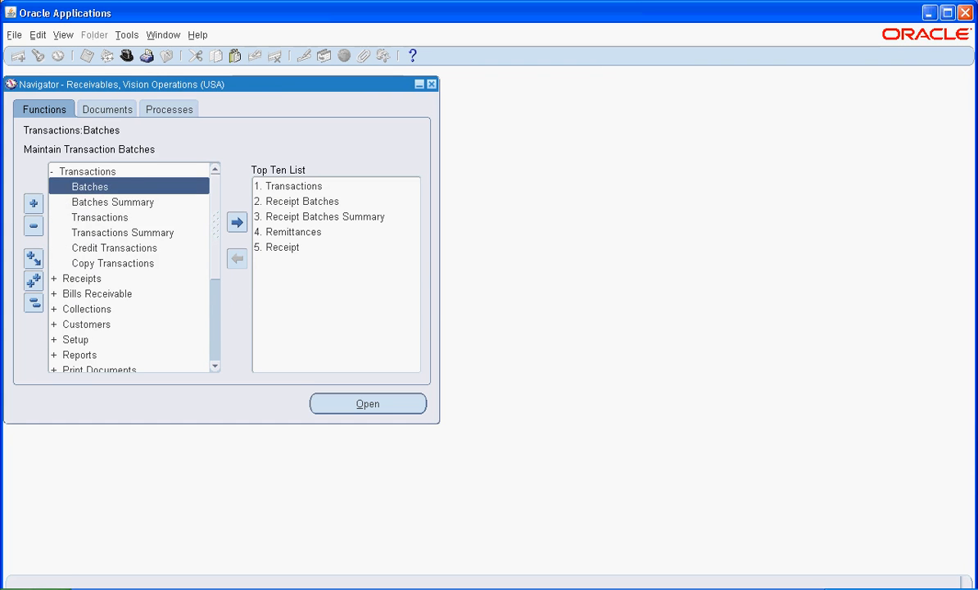
pyautogui.click(100, 217)
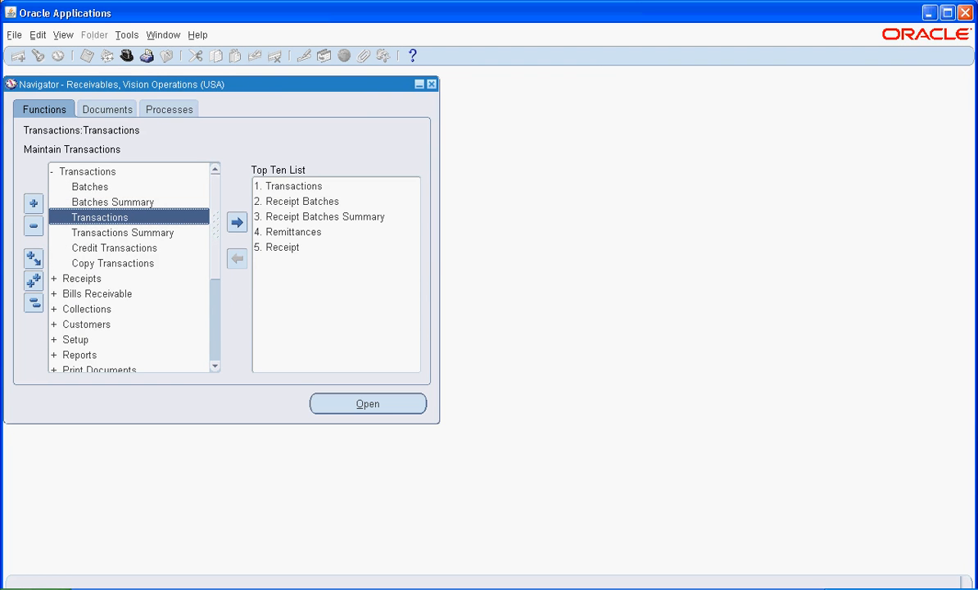
pyautogui.press('Return')
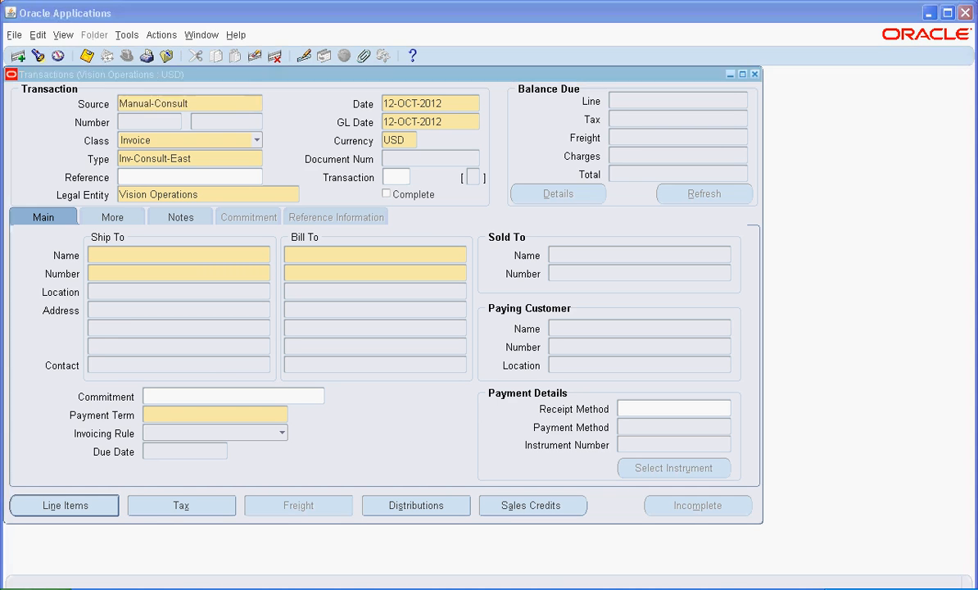
# - Query the invoice by GL date 12-OCT-2012 with the sales order's number as the reference
pyautogui.click(437, 122)
pyautogui.hotkey('ctrl', 'c')
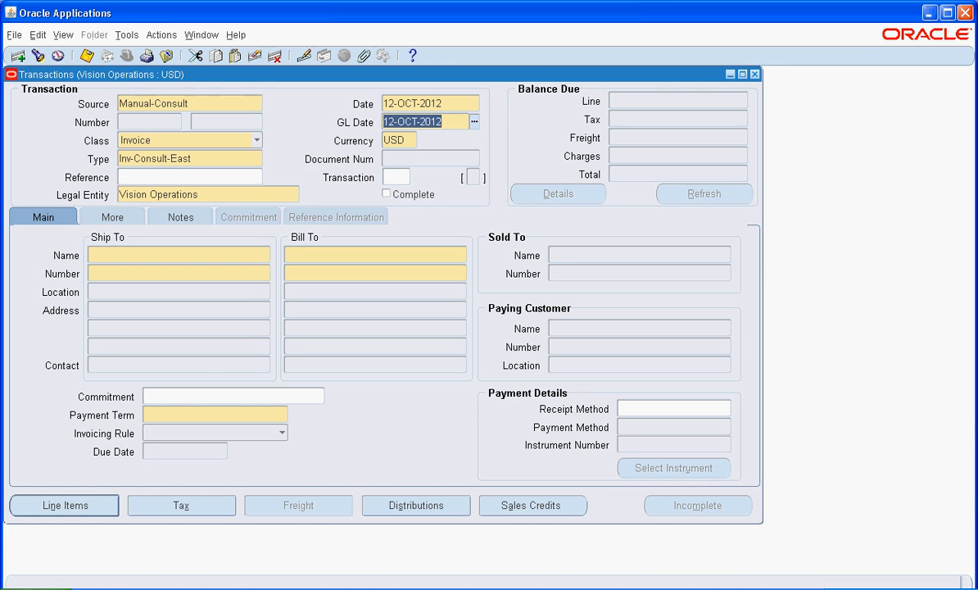
pyautogui.press('F11')
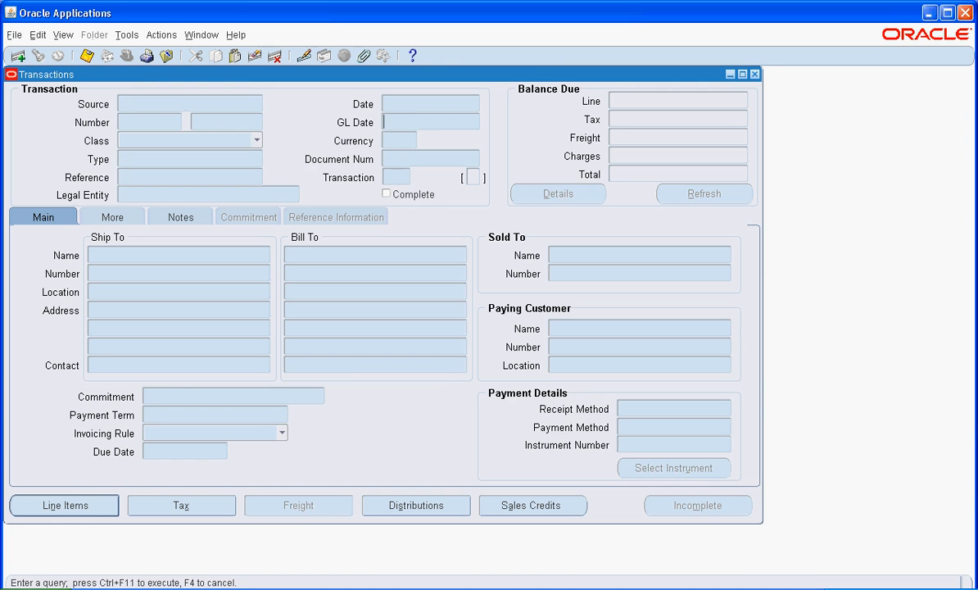
pyautogui.hotkey('ctrl', 'v')
pyautogui.click(189, 177)
pyautogui.write('18553')
pyautogui.hotkey('ctrl', 'F11')
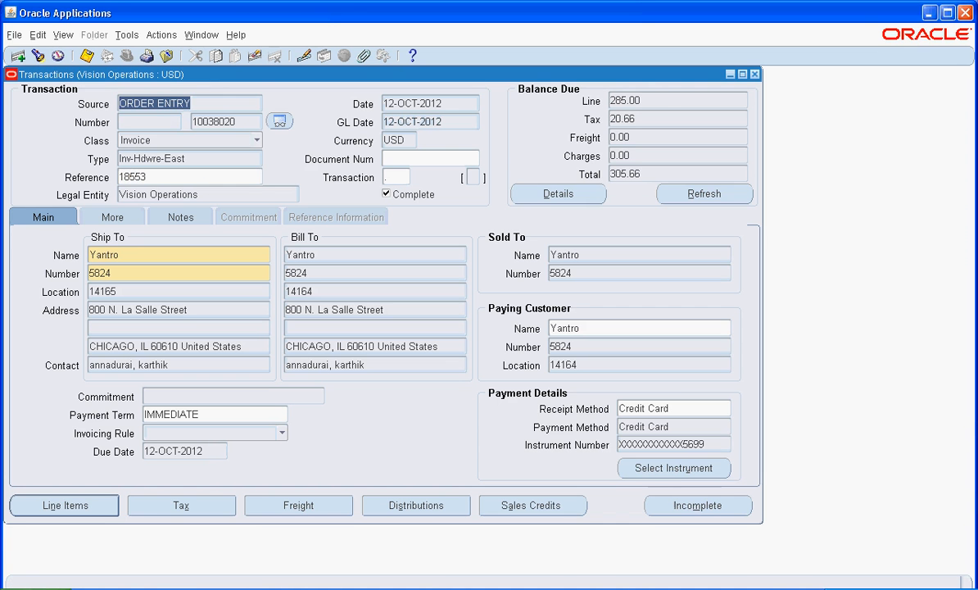
# - Copy the invoice's transaction number, close the Transactions form and open the Batches form under Receipts
pyautogui.doubleClick(216, 122)
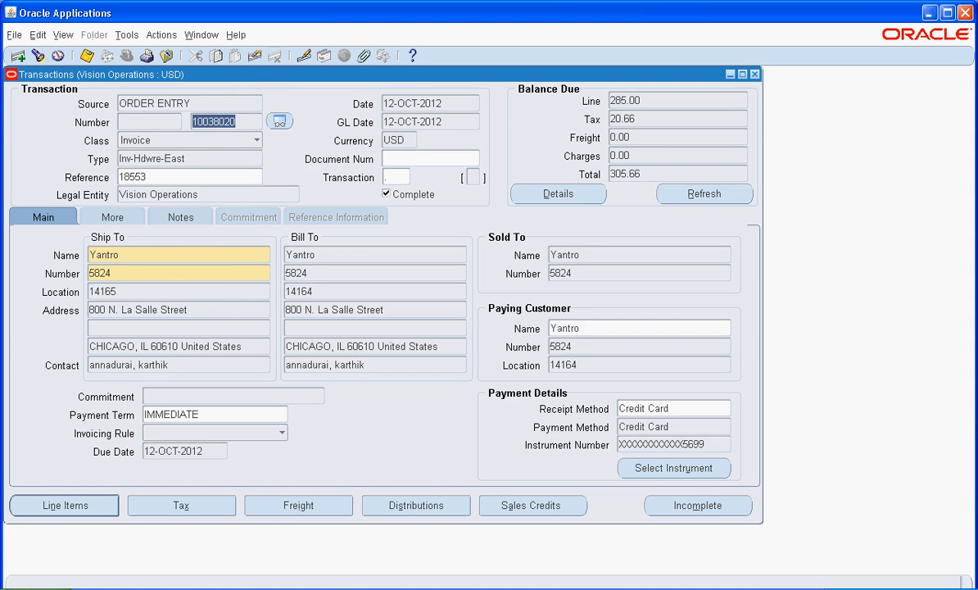
pyautogui.press('F4')
pyautogui.doubleClick(87, 171)
pyautogui.doubleClick(82, 187)
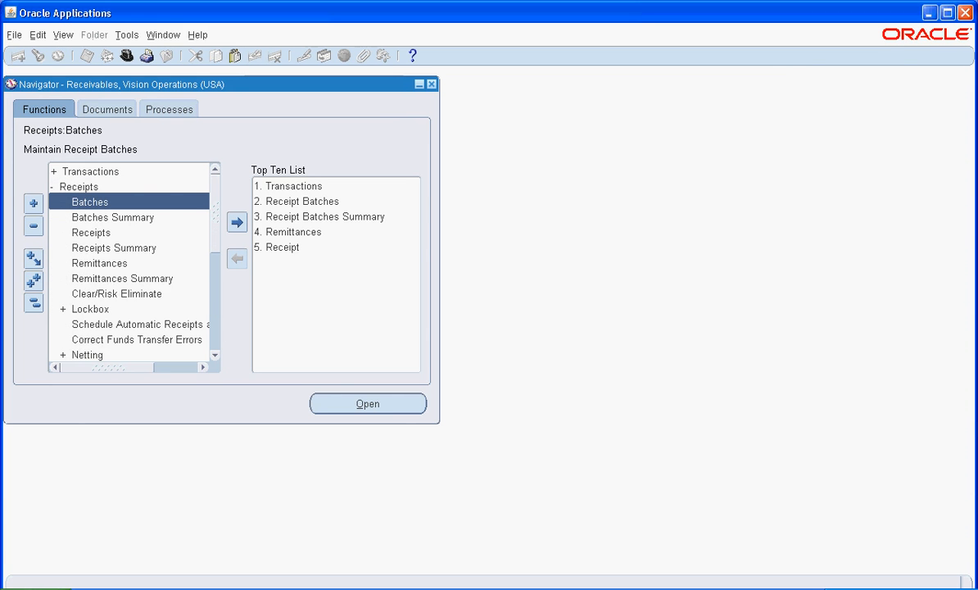
pyautogui.doubleClick(90, 202)
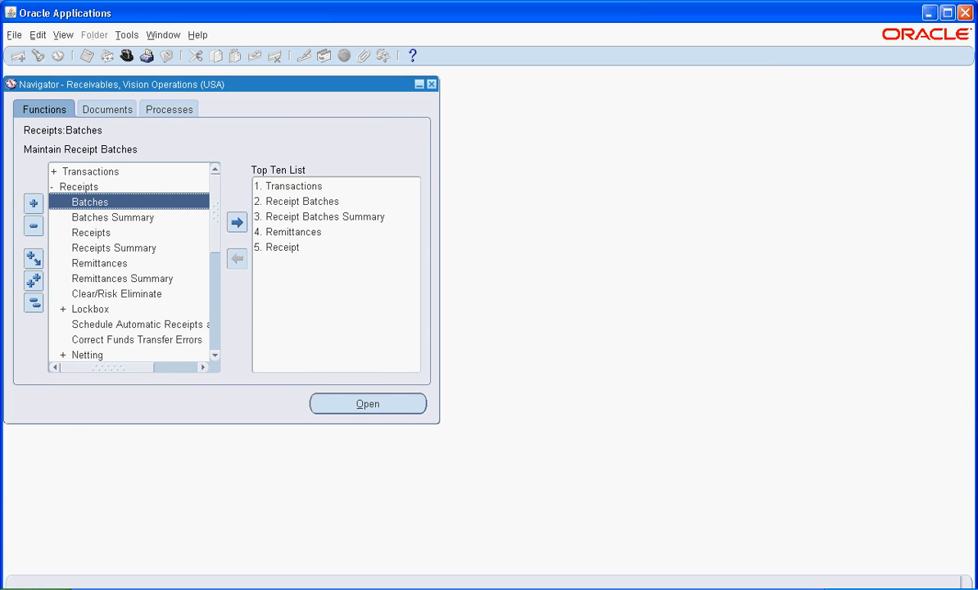
# - Set the receipt batch's type to Automatic and its receipt class to Credit Card
pyautogui.click(229, 92)
pyautogui.press('Down')
pyautogui.press('Down')
pyautogui.press('Return')
pyautogui.click(485, 147)
pyautogui.write('cred')
pyautogui.press('Tab')
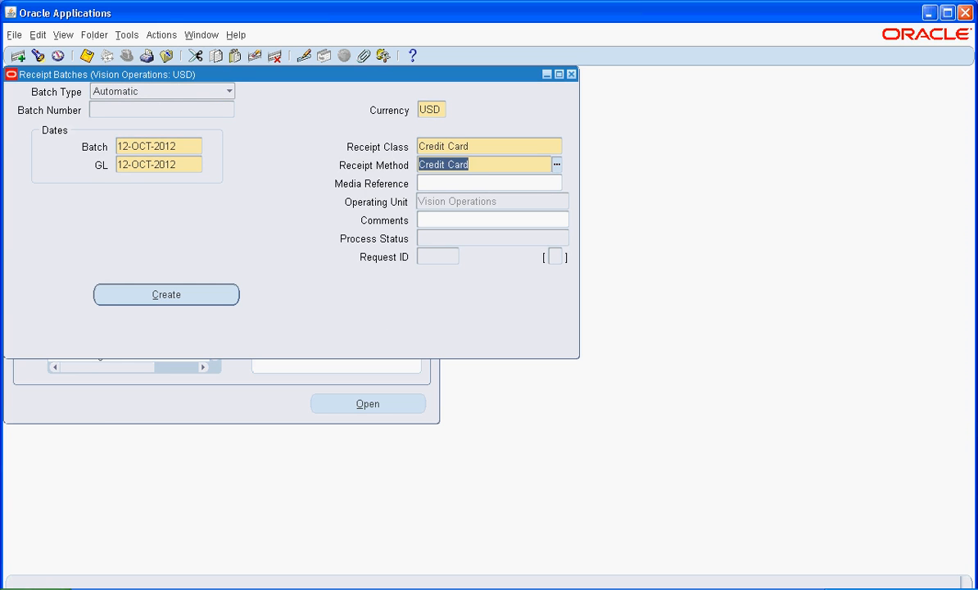
# - Create the automatic receipts batch for the copied transaction number with Create and Approve enabled, and acknowledge the save message
pyautogui.click(167, 294)
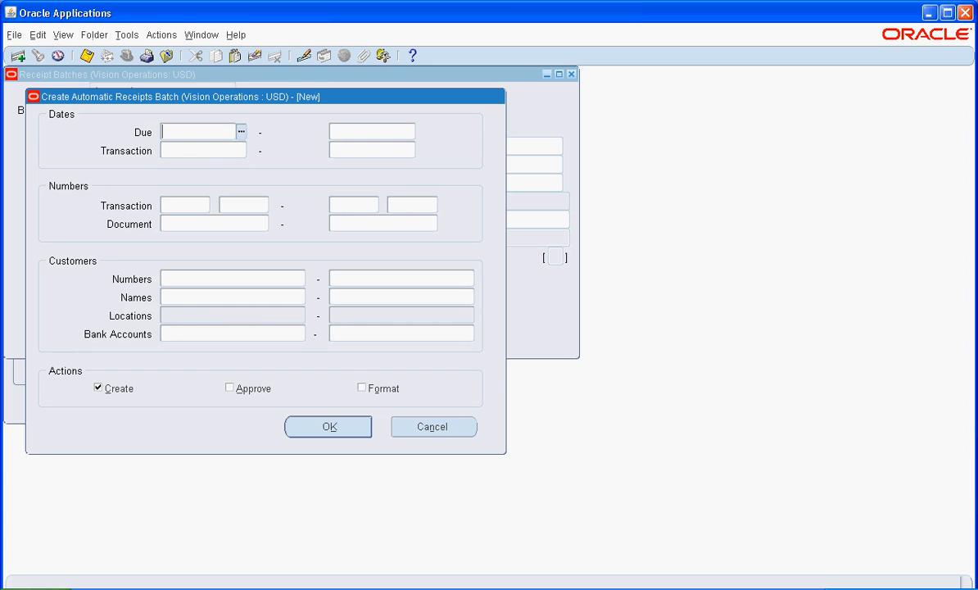
pyautogui.click(180, 204)
pyautogui.hotkey('ctrl', 'v')
pyautogui.press('Tab')
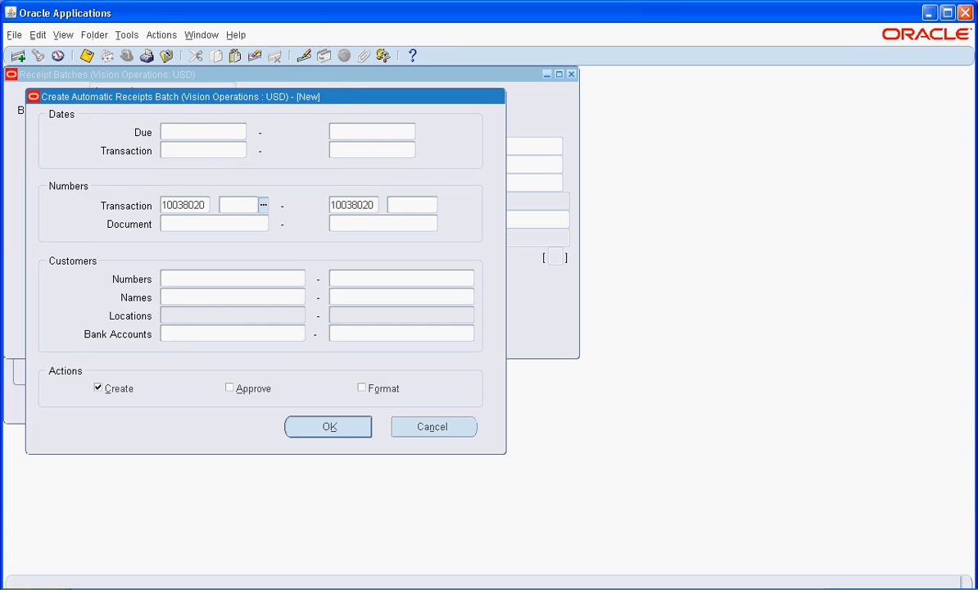
pyautogui.click(230, 388)
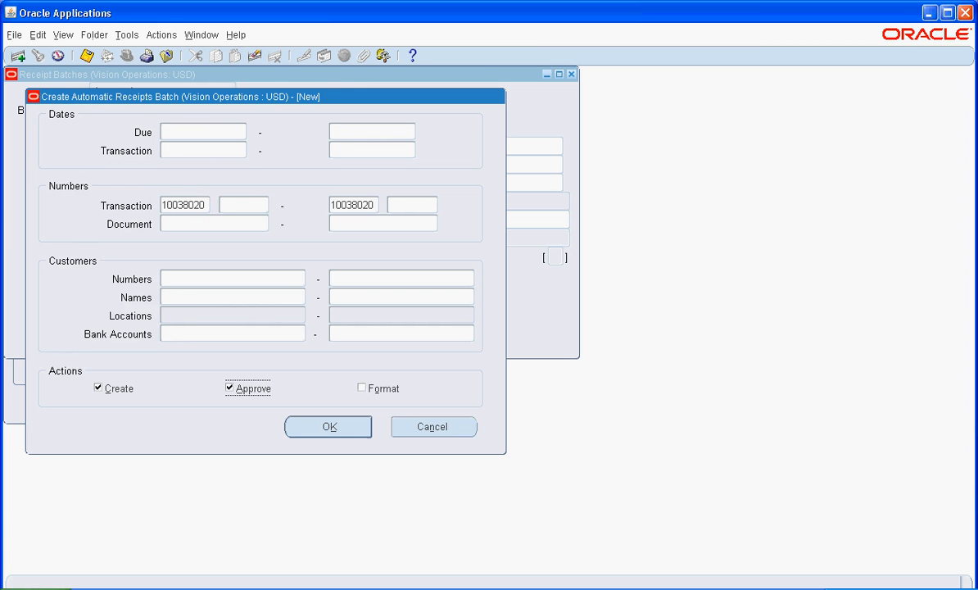
pyautogui.press('Return')
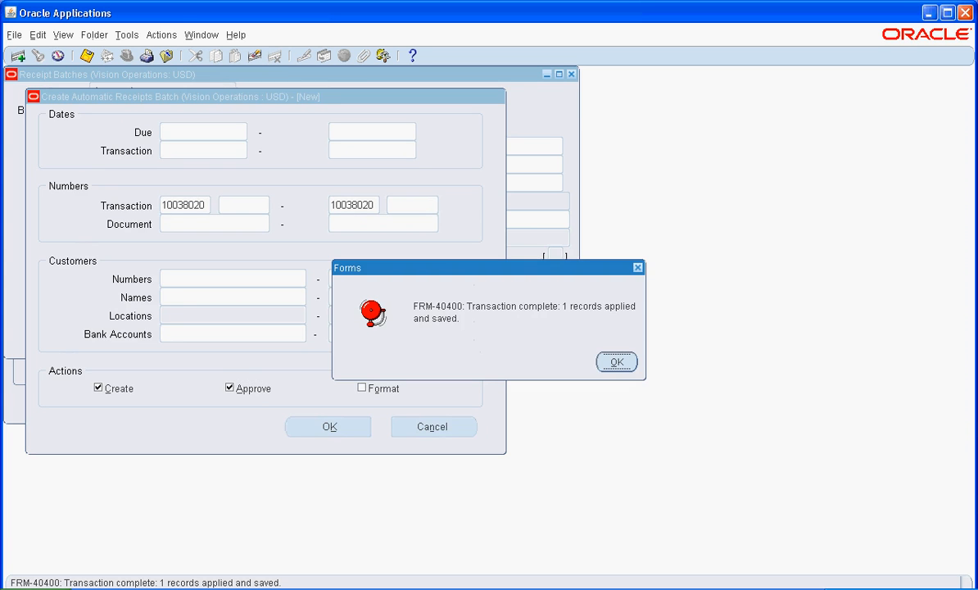
pyautogui.press('Return')
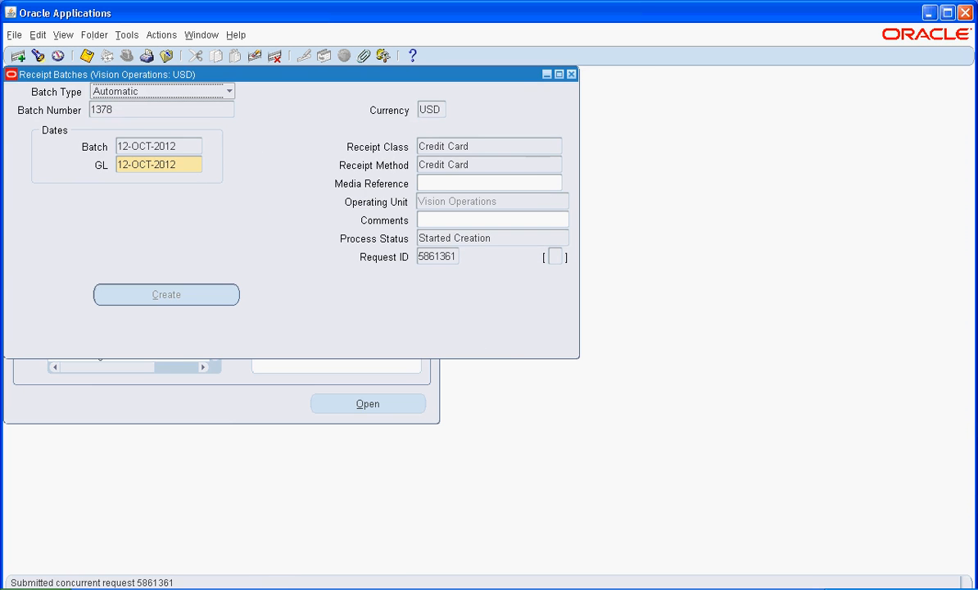
# - Open the list of all own concurrent requests and refresh it until the automatic receipts creation request completes
pyautogui.click(63, 36)
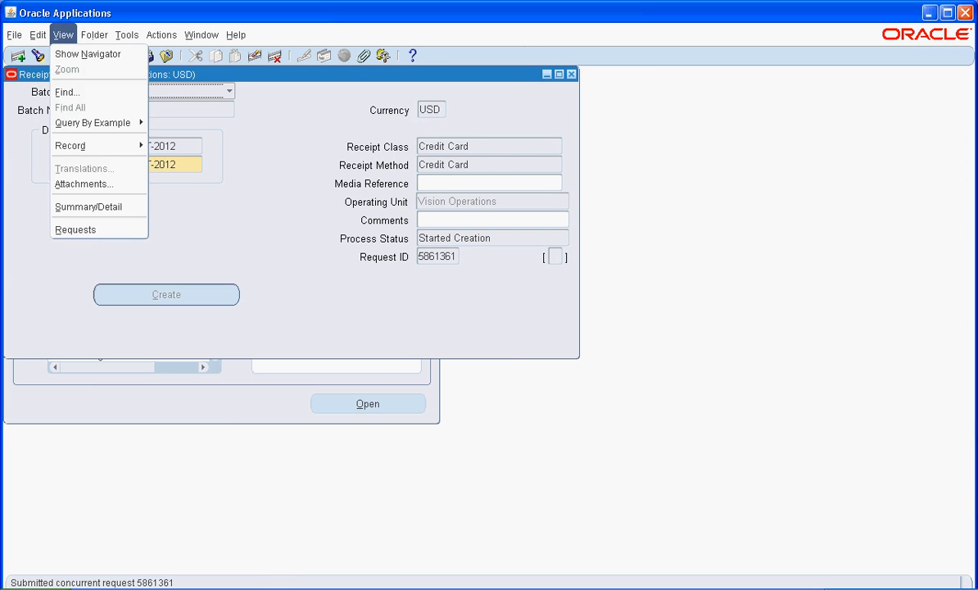
pyautogui.press('Return')
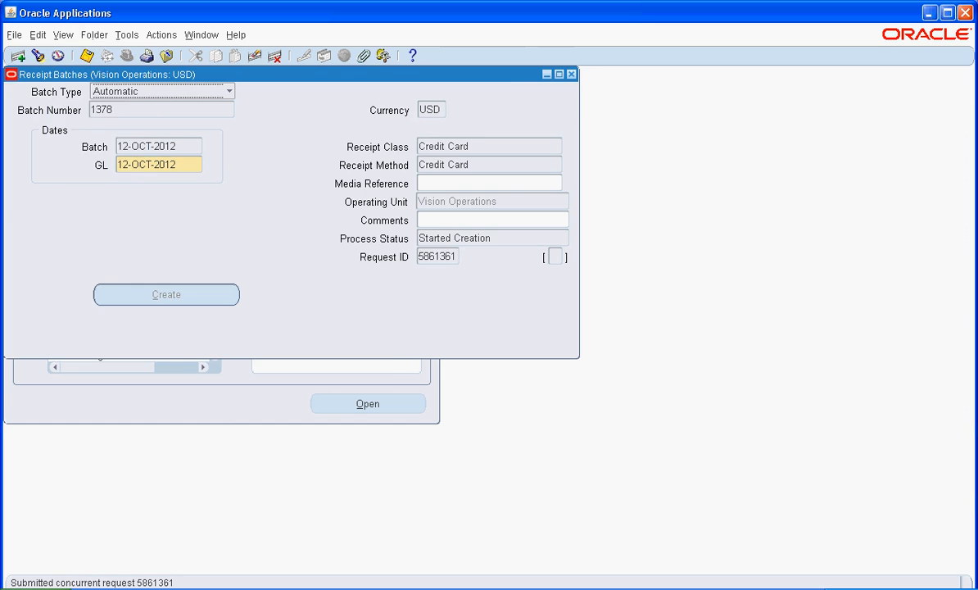
pyautogui.press('Return')
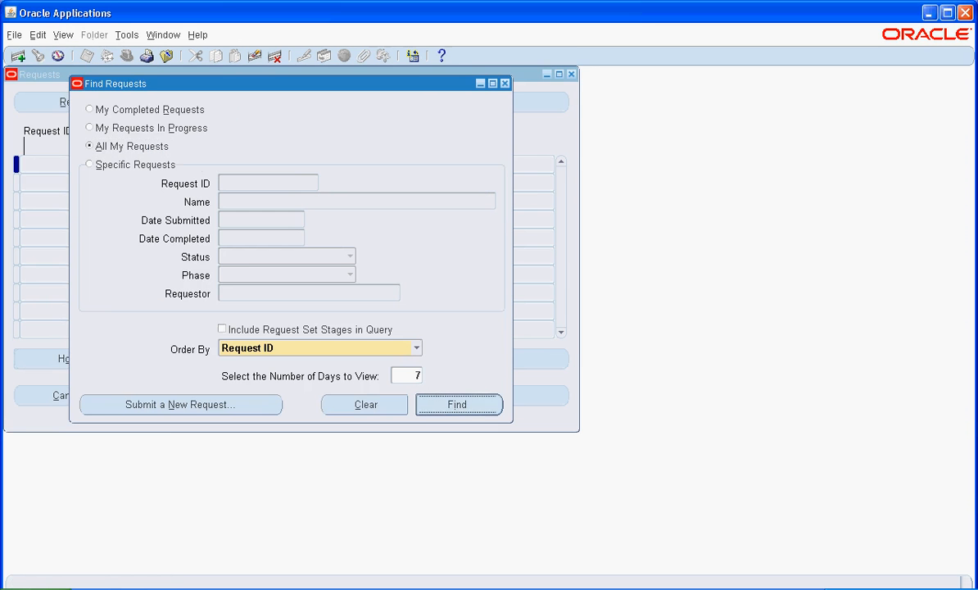
pyautogui.click(89, 102)
pyautogui.click(88, 102)
pyautogui.click(88, 102)
pyautogui.click(89, 102)
pyautogui.click(88, 102)
pyautogui.click(89, 102)
pyautogui.click(89, 102)
pyautogui.click(88, 103)
pyautogui.click(89, 102)
pyautogui.click(89, 102)
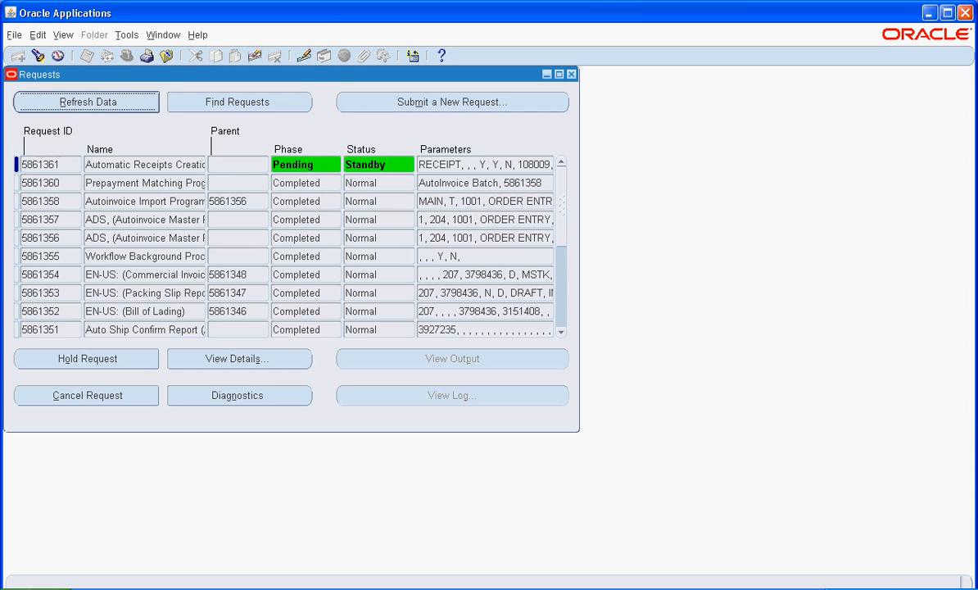
pyautogui.click(88, 102)
pyautogui.click(89, 102)
pyautogui.hotkey('alt', 'r')
pyautogui.hotkey('alt', 'r')
pyautogui.click(89, 103)
pyautogui.hotkey('alt', 'r')
pyautogui.hotkey('alt', 'r')
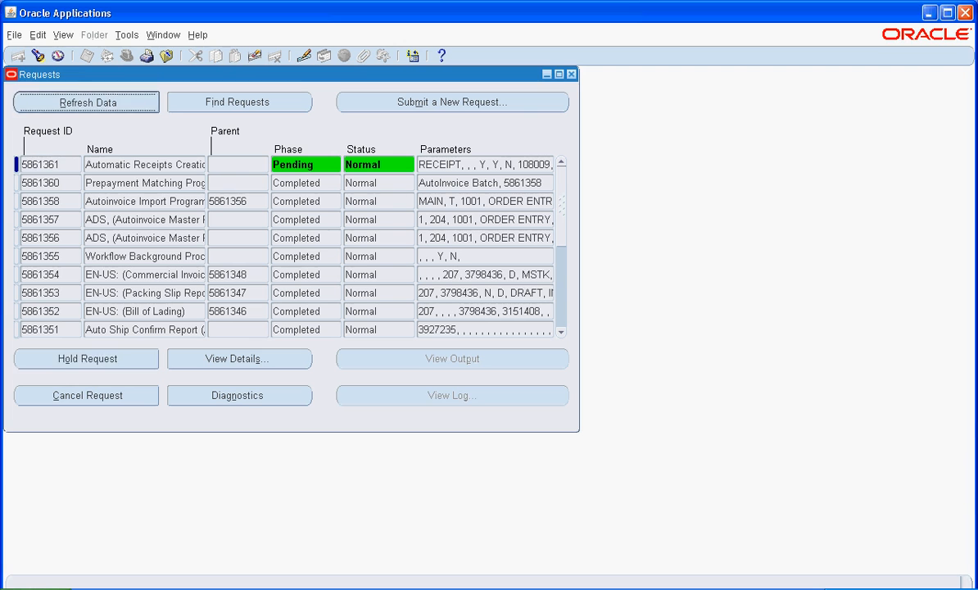
pyautogui.hotkey('alt', 'Tab')
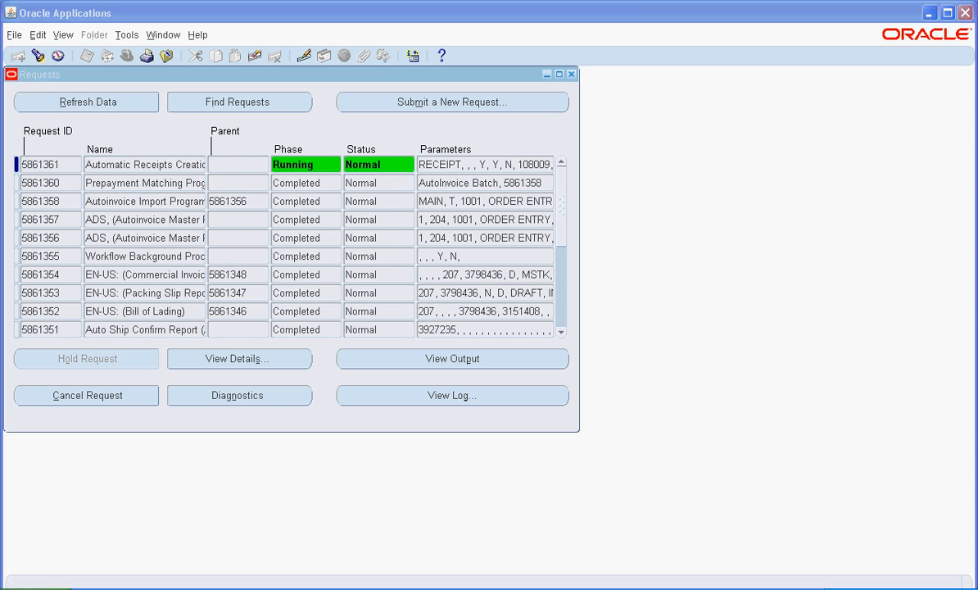
pyautogui.hotkey('alt', 'Tab')
pyautogui.hotkey('alt', 'r')
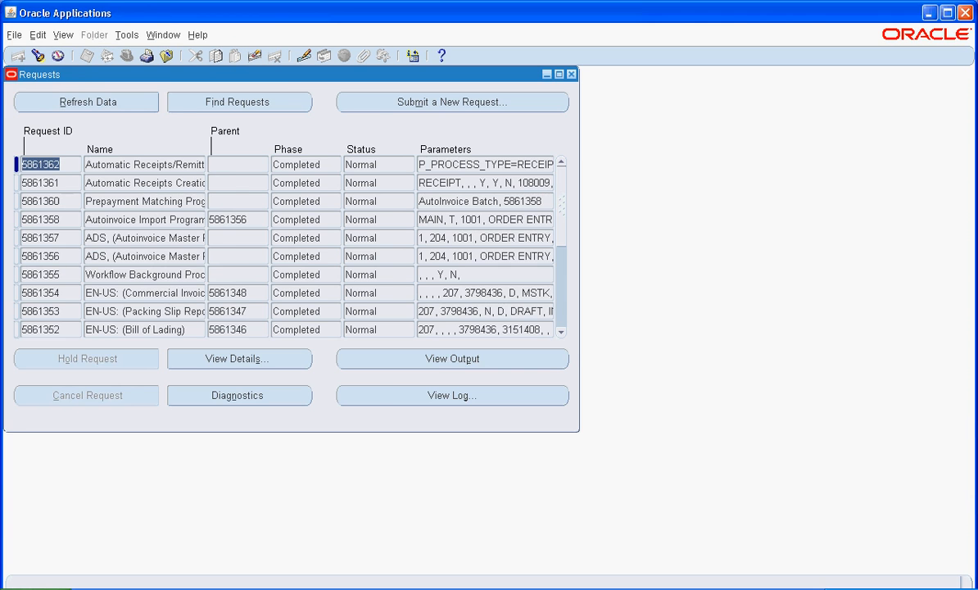
# - Close the Requests and Receipt Batches forms and open the Batches Summary form under Receipts
pyautogui.press('F4')
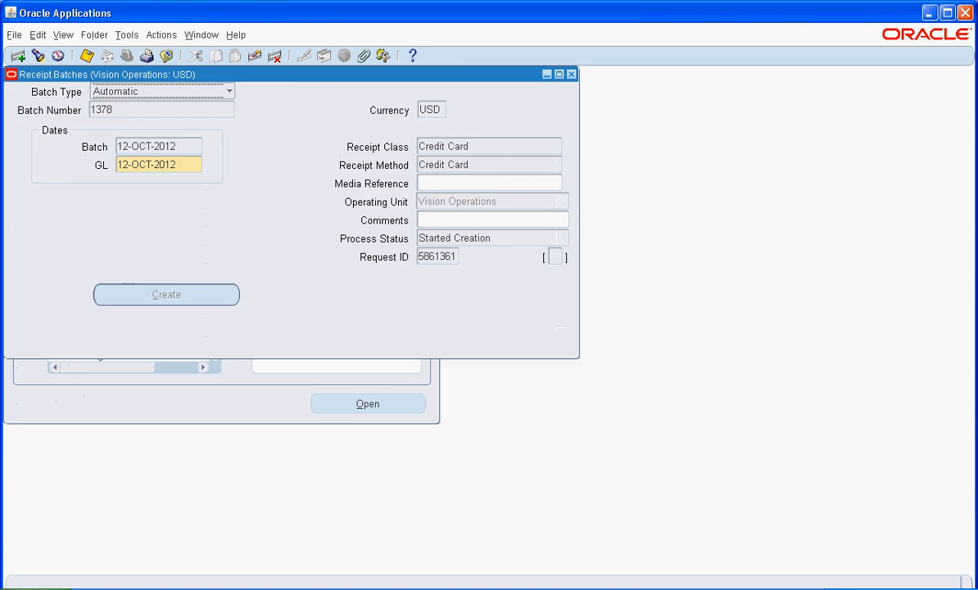
pyautogui.press('F4')
pyautogui.press('Down')
pyautogui.press('Down')
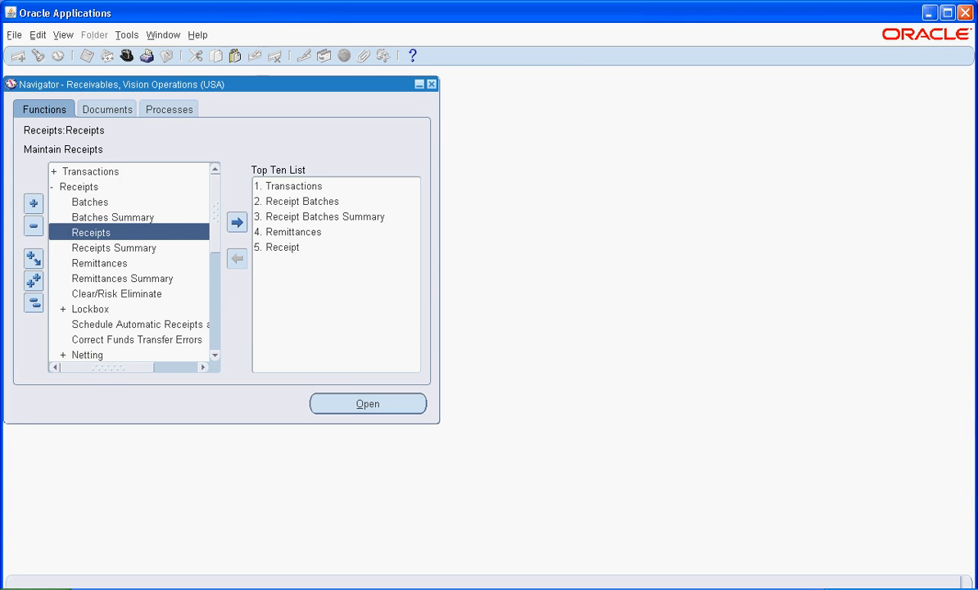
pyautogui.press('Return')
pyautogui.click(112, 217)
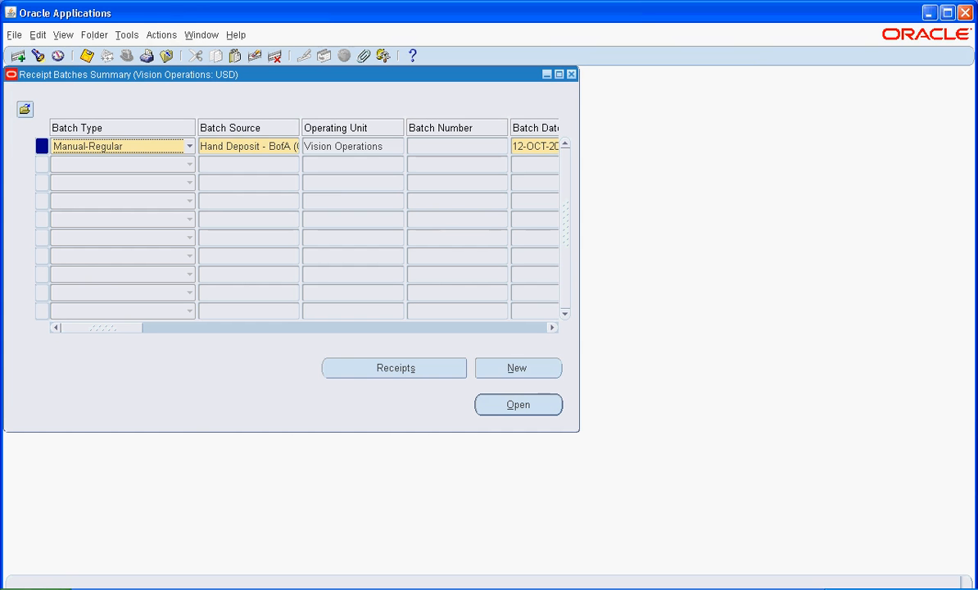
# - Query the receipt batch with batch number 1378 and open its receipts for maintenance
pyautogui.press('F11')
pyautogui.press('Tab')
pyautogui.press('Tab')
pyautogui.press('Tab')
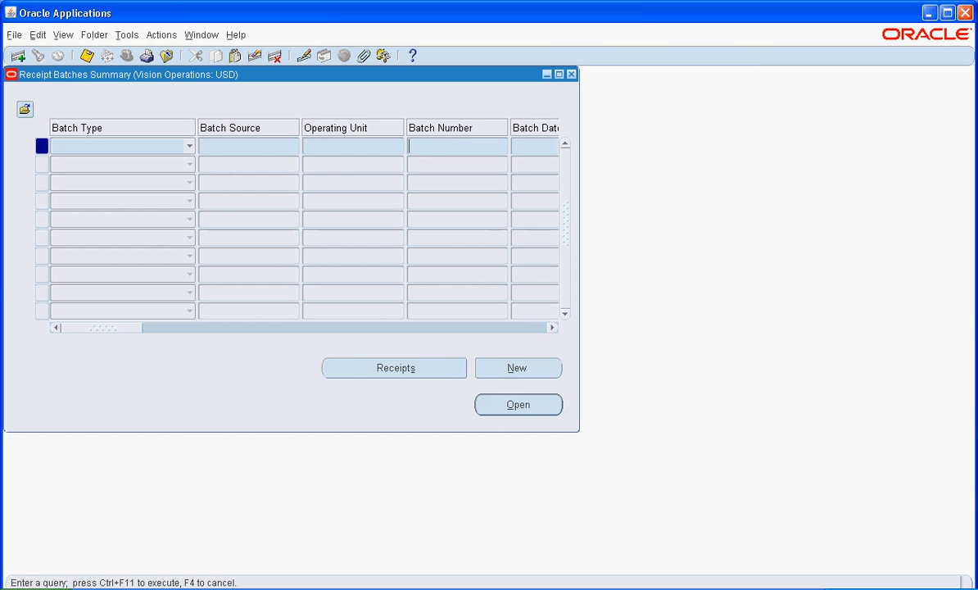
pyautogui.write('1378')
pyautogui.hotkey('ctrl', 'F11')
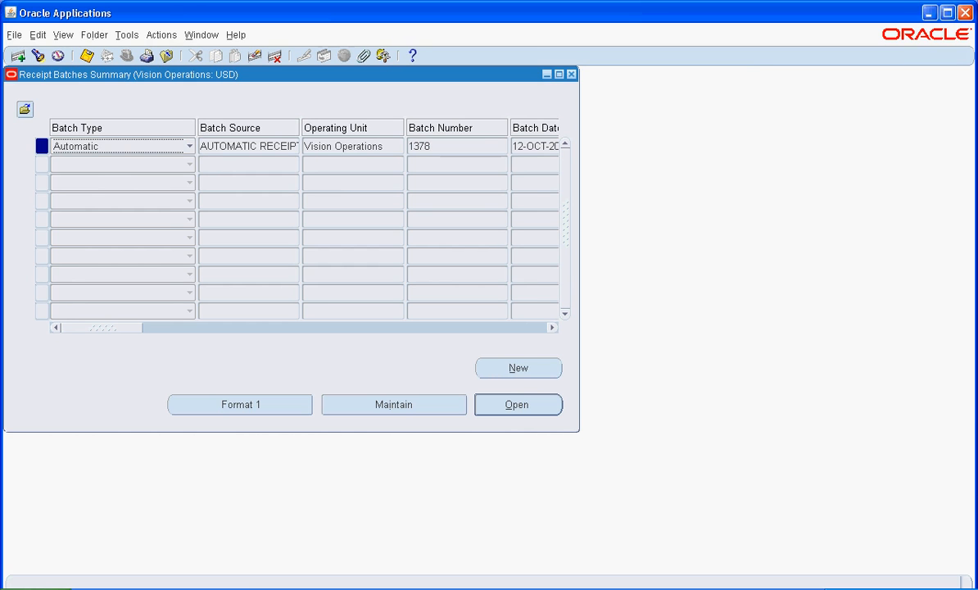
pyautogui.click(394, 405)
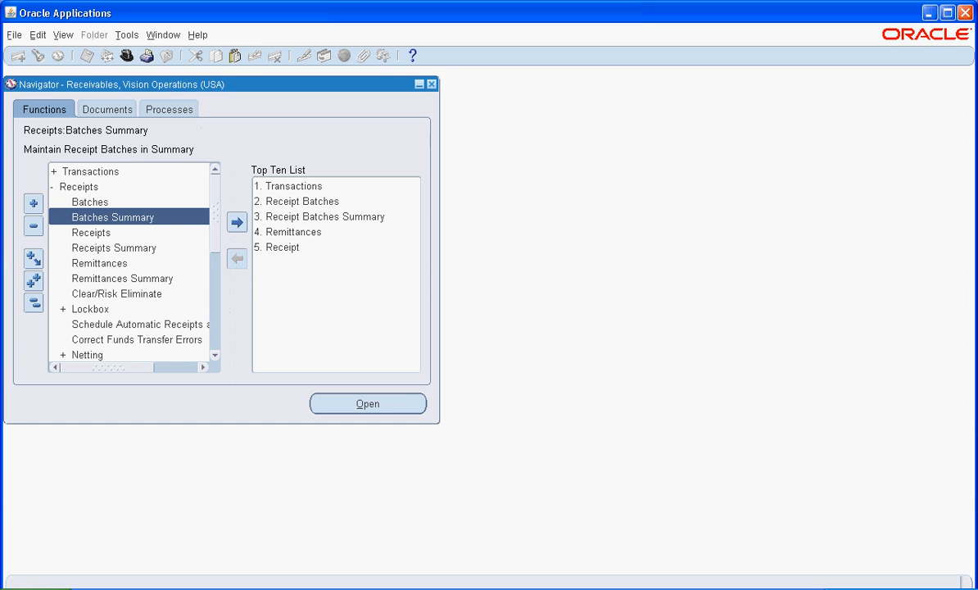
# - Open the Remittances form and set the receipt class to Credit Card, the bank to Bank of America New York, and the remittance account number
pyautogui.click(99, 263)
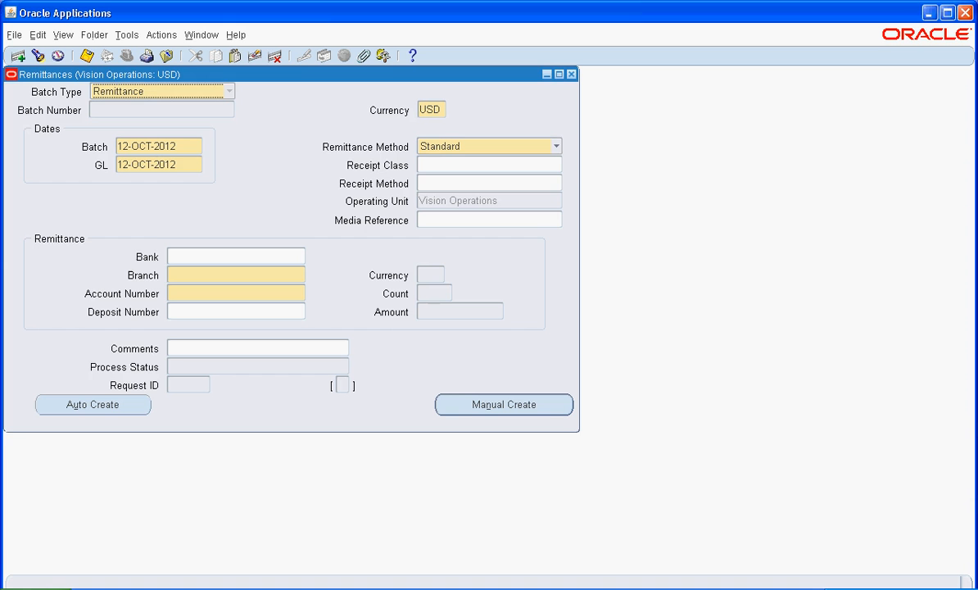
pyautogui.click(483, 164)
pyautogui.write('c')
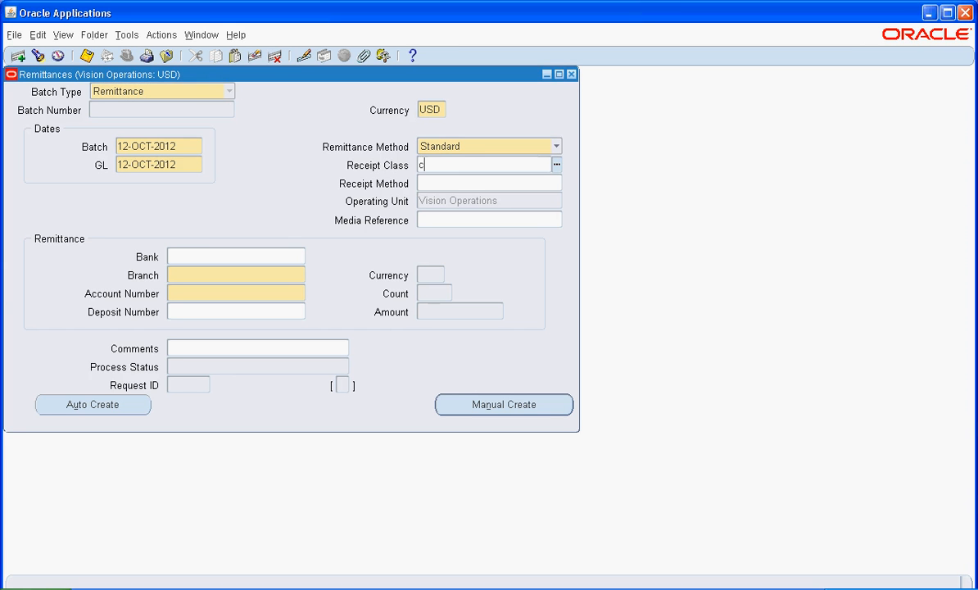
pyautogui.write('red')
pyautogui.press('Tab')
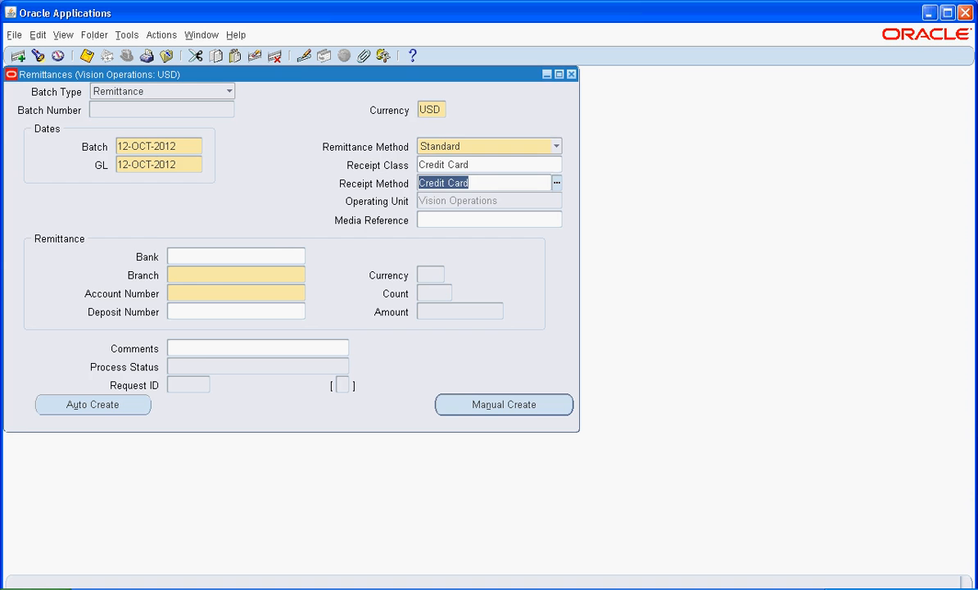
pyautogui.click(230, 257)
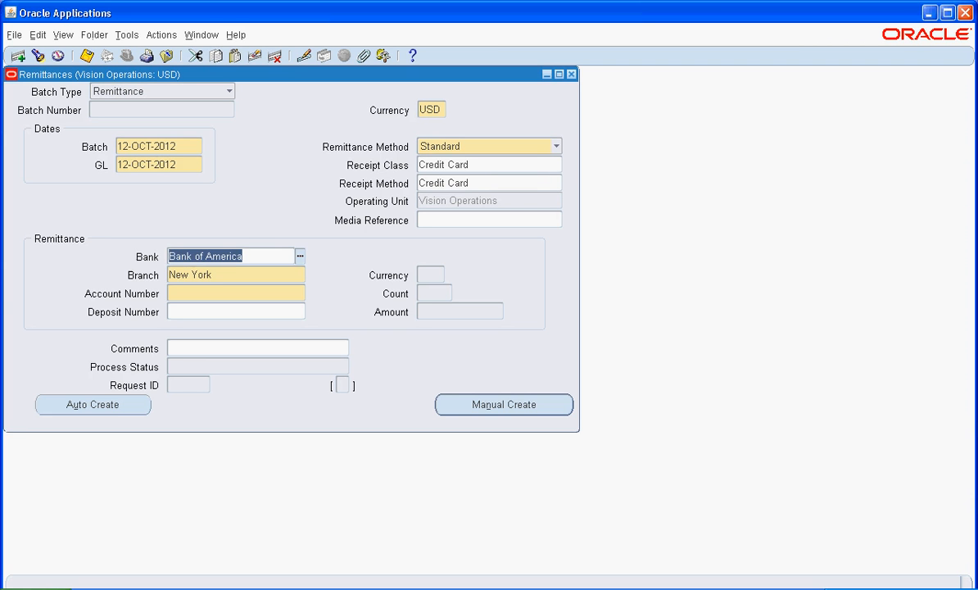
pyautogui.click(231, 294)
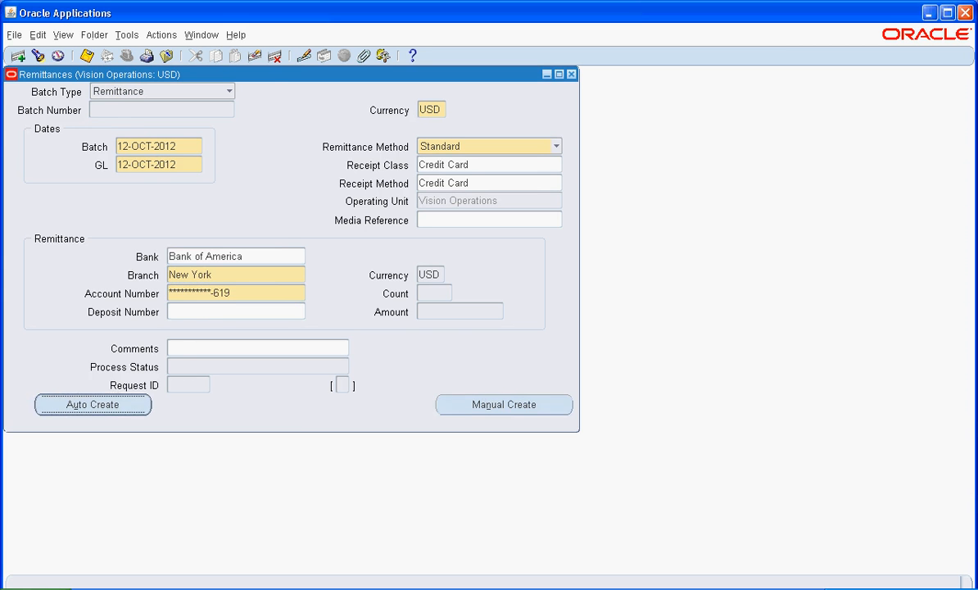
# - Auto-create the remittance batch for receipt number 10337 only, with Create and Approve enabled, and submit it for approval
pyautogui.click(233, 205)
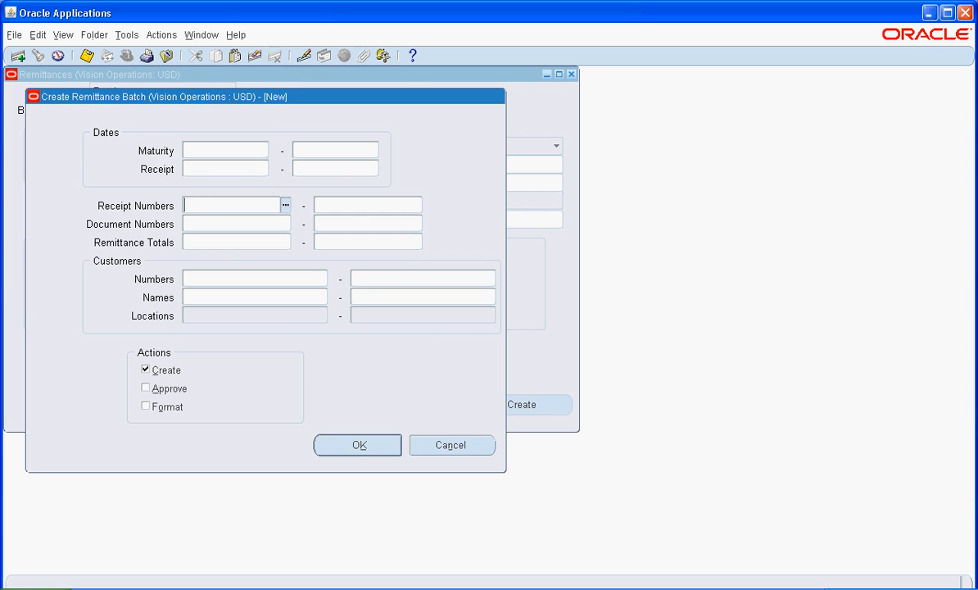
pyautogui.write('10337')
pyautogui.press('Tab')
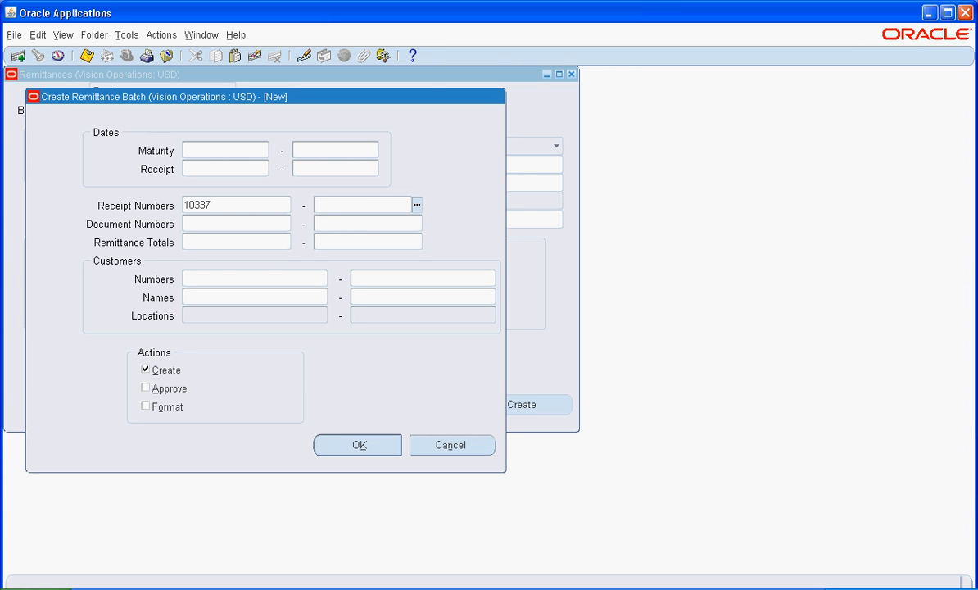
pyautogui.write('10337')
pyautogui.click(146, 387)
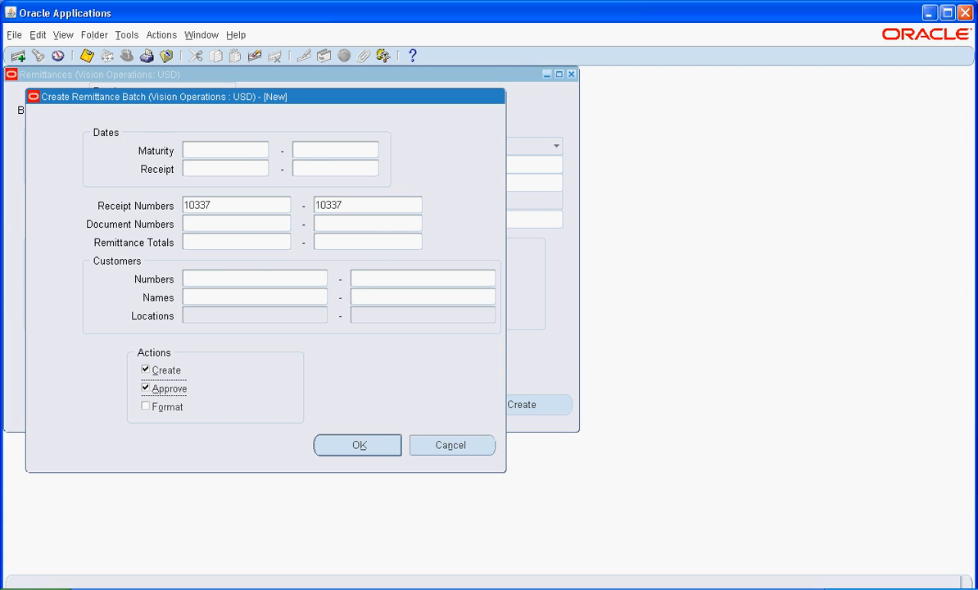
pyautogui.press('Return')
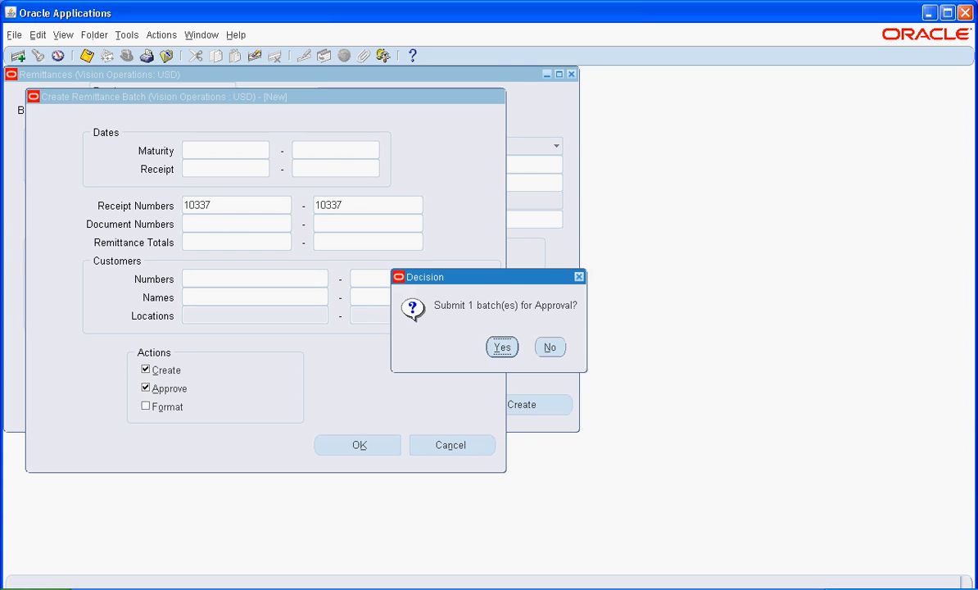
pyautogui.press('Return')
pyautogui.press('Return')
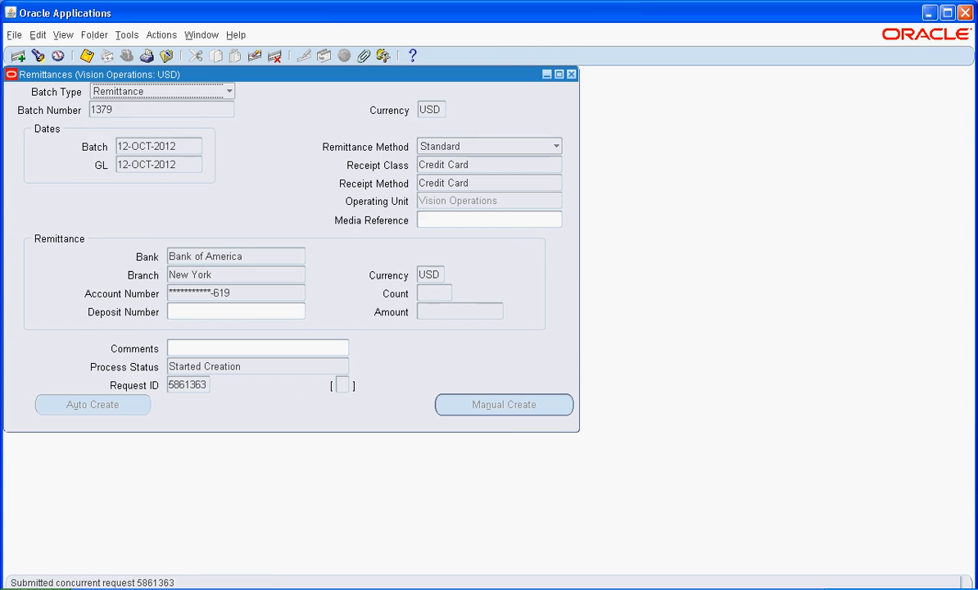
# - Open the list of all own concurrent requests and refresh it until the automatic remittances creation request completes
pyautogui.click(63, 35)
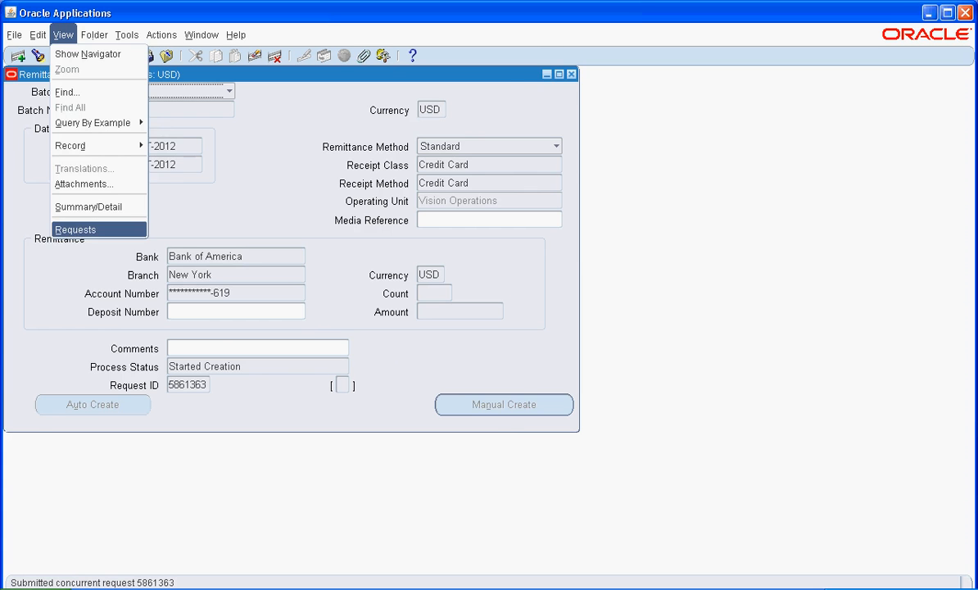
pyautogui.press('Return')
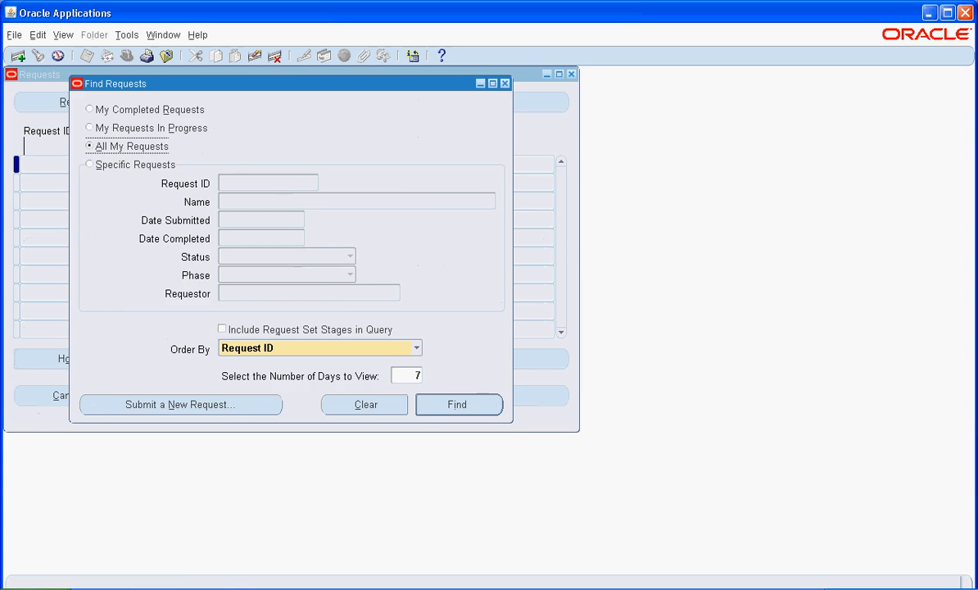
pyautogui.press('Return')
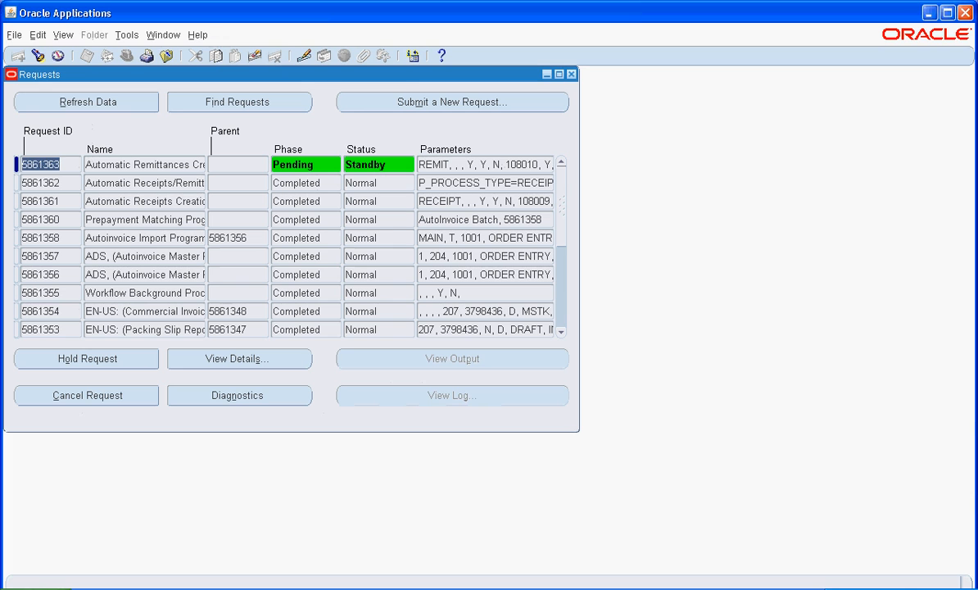
pyautogui.hotkey('alt', 'r')
pyautogui.hotkey('alt', 'r')
pyautogui.hotkey('alt', 'r')
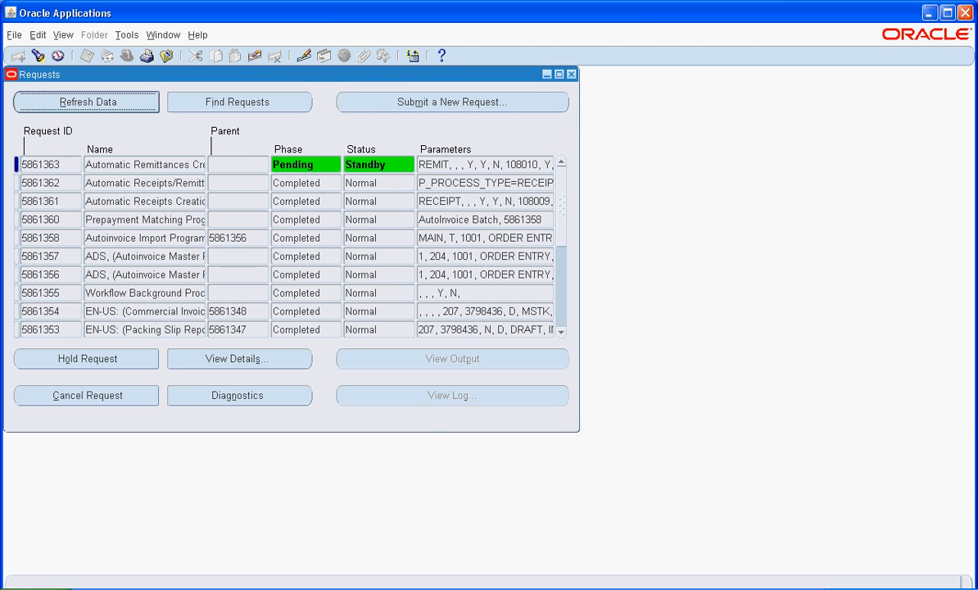
pyautogui.hotkey('alt', 'r')
pyautogui.hotkey('alt', 'r')
pyautogui.hotkey('alt', 'r')
pyautogui.hotkey('alt', 'r')
pyautogui.hotkey('alt', 'r')
pyautogui.hotkey('alt', 'r')
pyautogui.hotkey('alt', 'r')
pyautogui.hotkey('alt', 'r')
pyautogui.hotkey('alt', 'r')
pyautogui.hotkey('alt', 'r')
pyautogui.hotkey('alt', 'r')
pyautogui.hotkey('alt', 'r')
pyautogui.hotkey('alt', 'r')
pyautogui.hotkey('alt', 'r')
pyautogui.hotkey('alt', 'r')
pyautogui.hotkey('alt', 'r')
pyautogui.hotkey('alt', 'r')
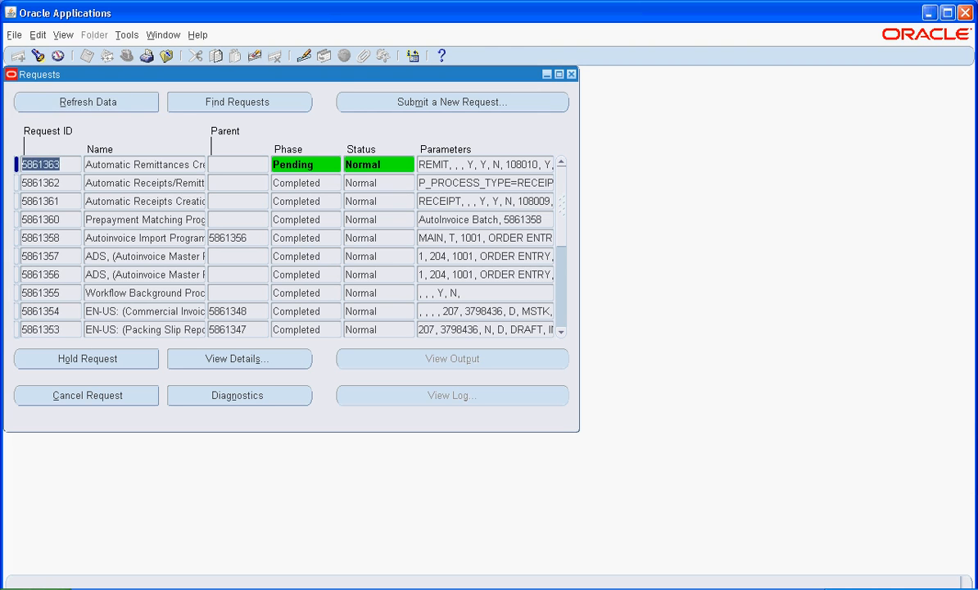
pyautogui.hotkey('alt', 'r')
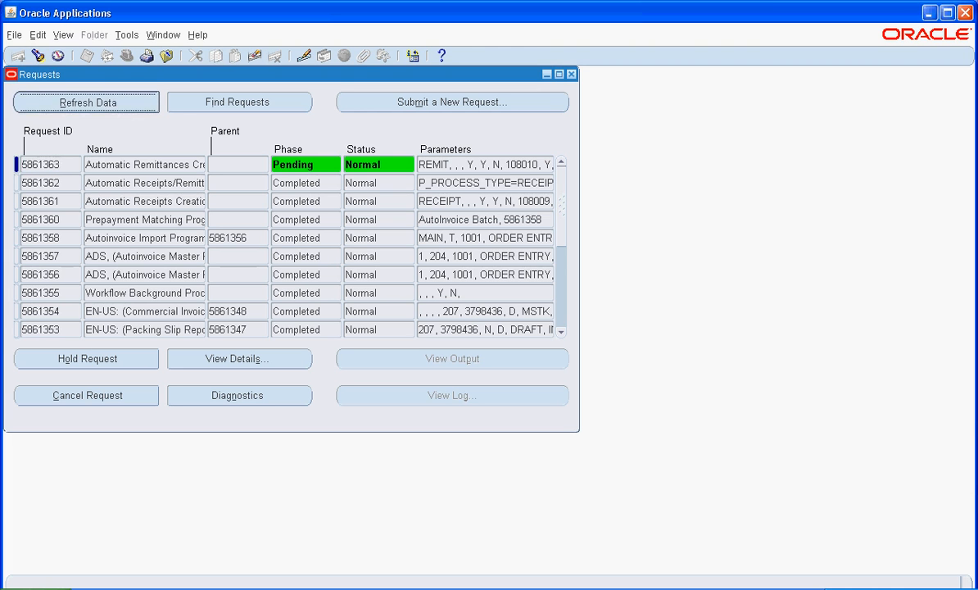
pyautogui.hotkey('alt', 'r')
pyautogui.hotkey('alt', 'r')
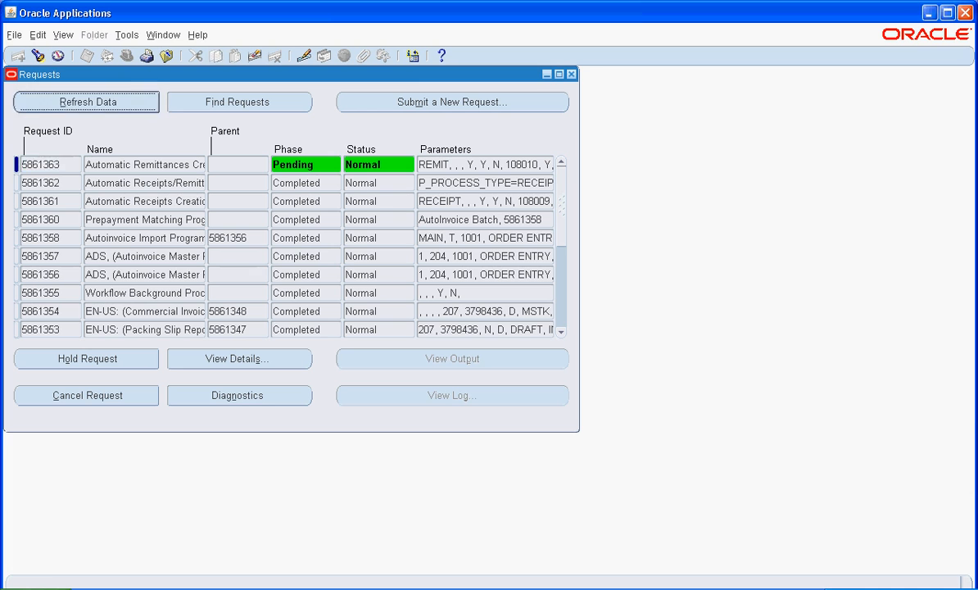
pyautogui.hotkey('alt', 'r')
pyautogui.hotkey('alt', 'r')
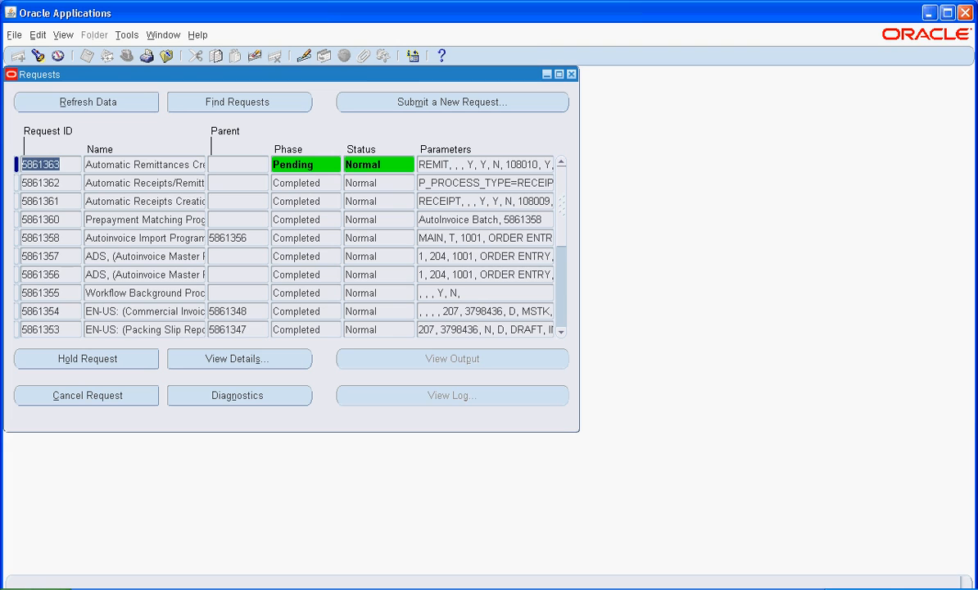
pyautogui.hotkey('alt', 'r')
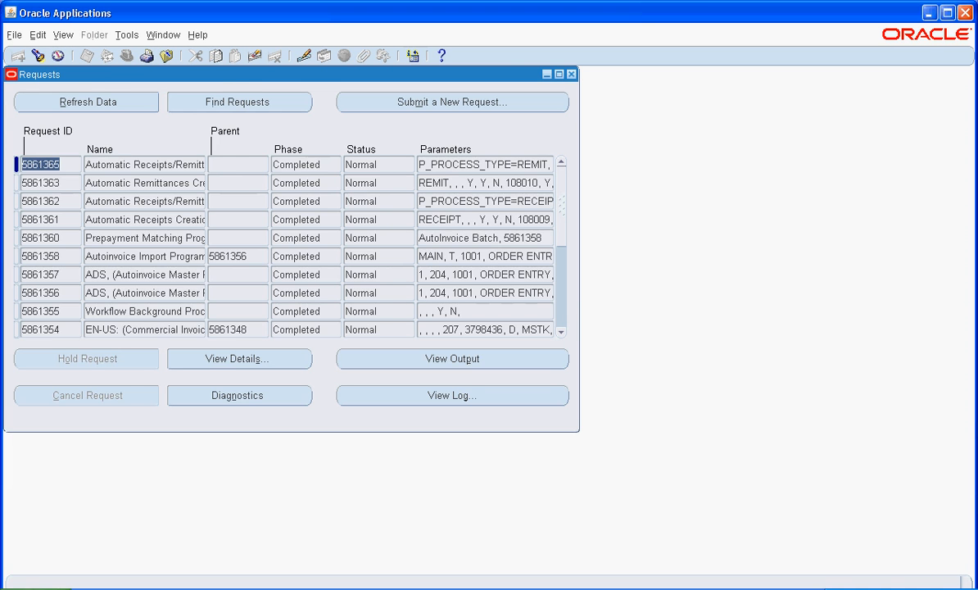
# - Close the requests list and switch the responsibility to Funds Capture Process Manager
pyautogui.press('F4')
pyautogui.press('F4')
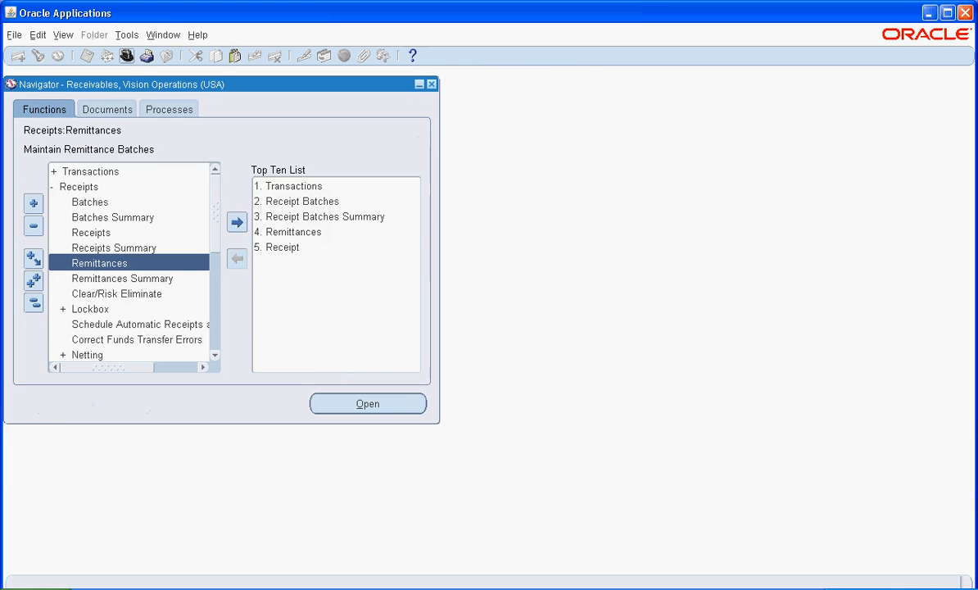
pyautogui.click(126, 55)
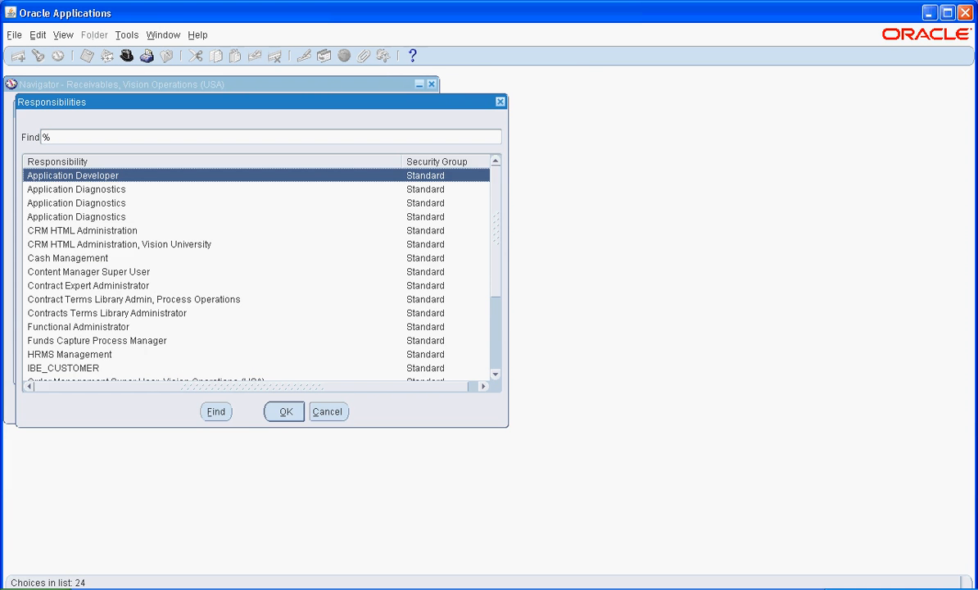
pyautogui.click(96, 341)
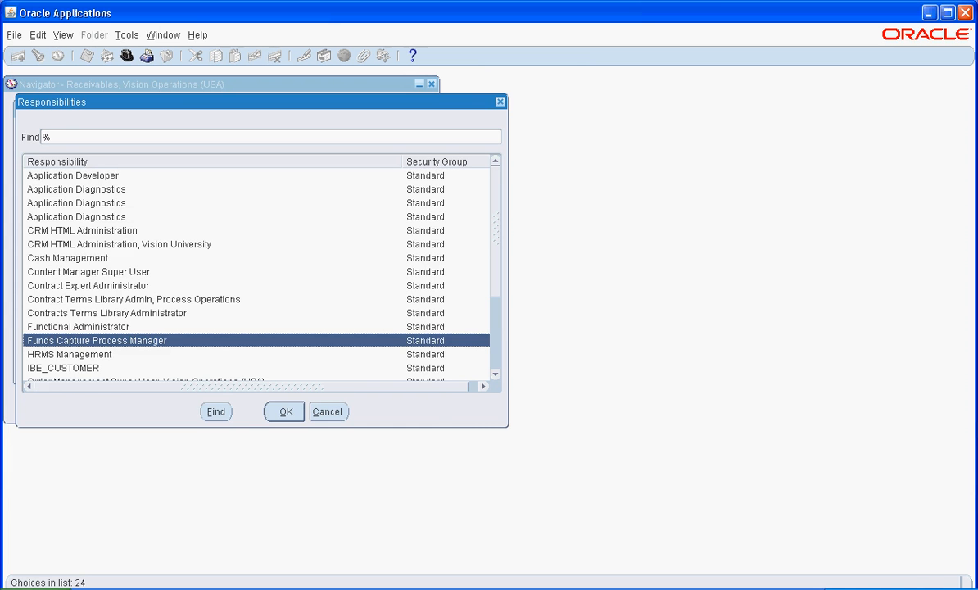
pyautogui.click(284, 412)
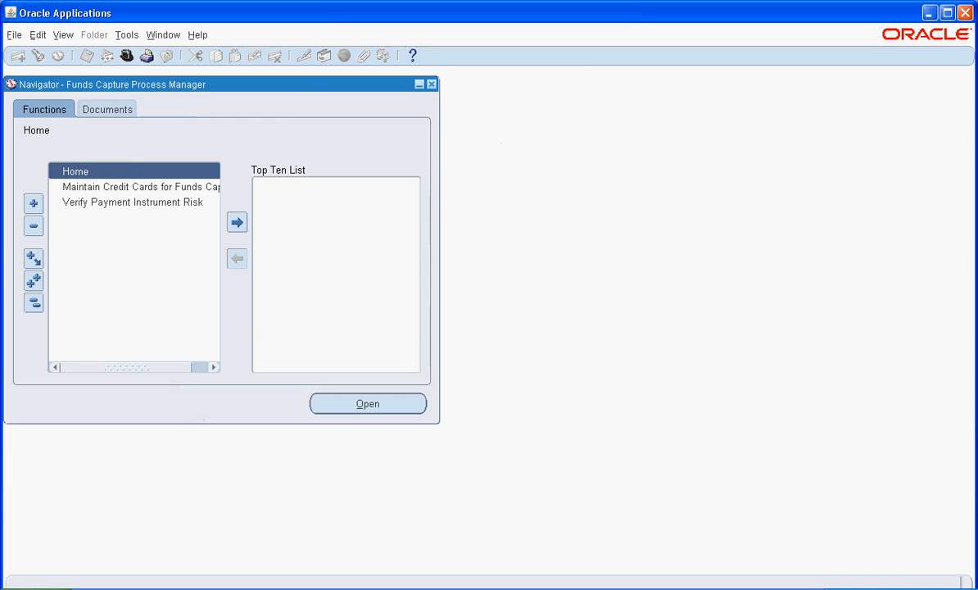
# - Submit a single Submit Offline Transactions request with instrument type Credit Card, without submitting another request
pyautogui.click(64, 35)
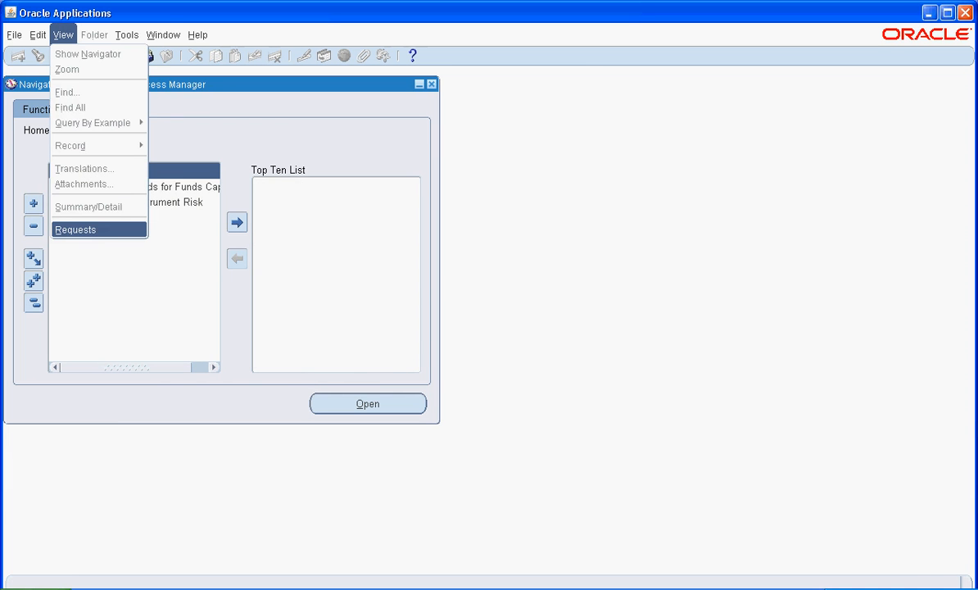
pyautogui.press('Return')
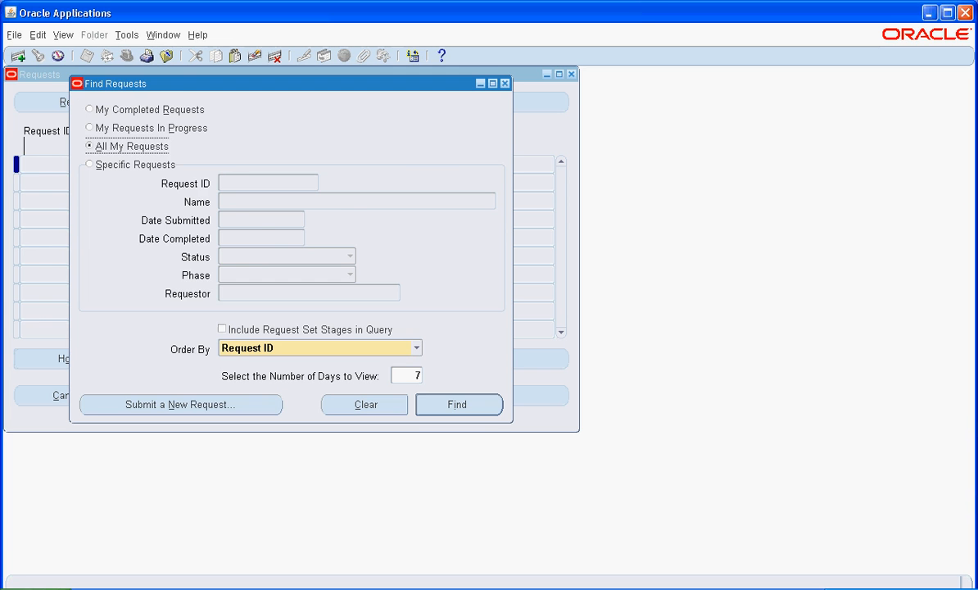
pyautogui.click(180, 404)
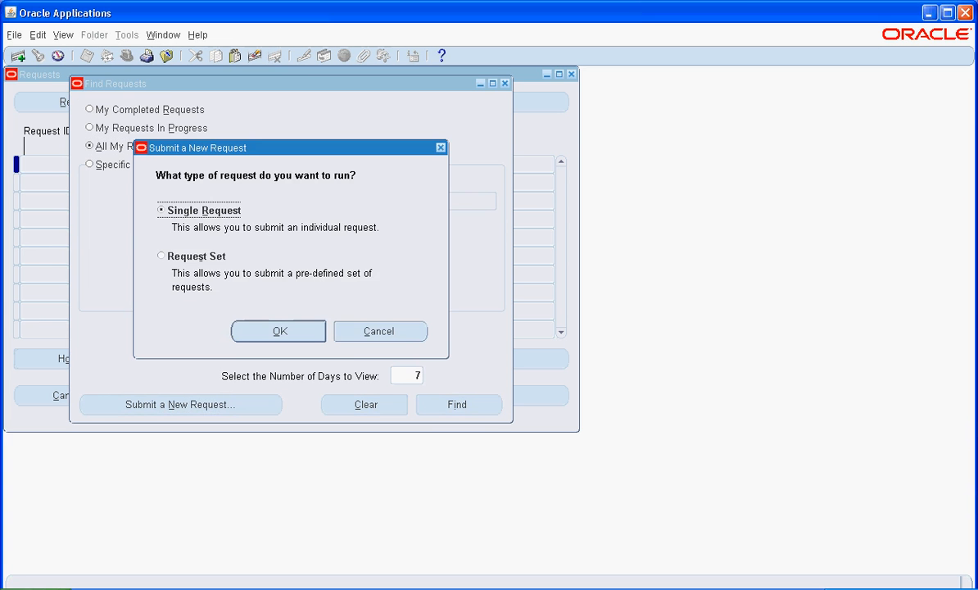
pyautogui.press('Return')
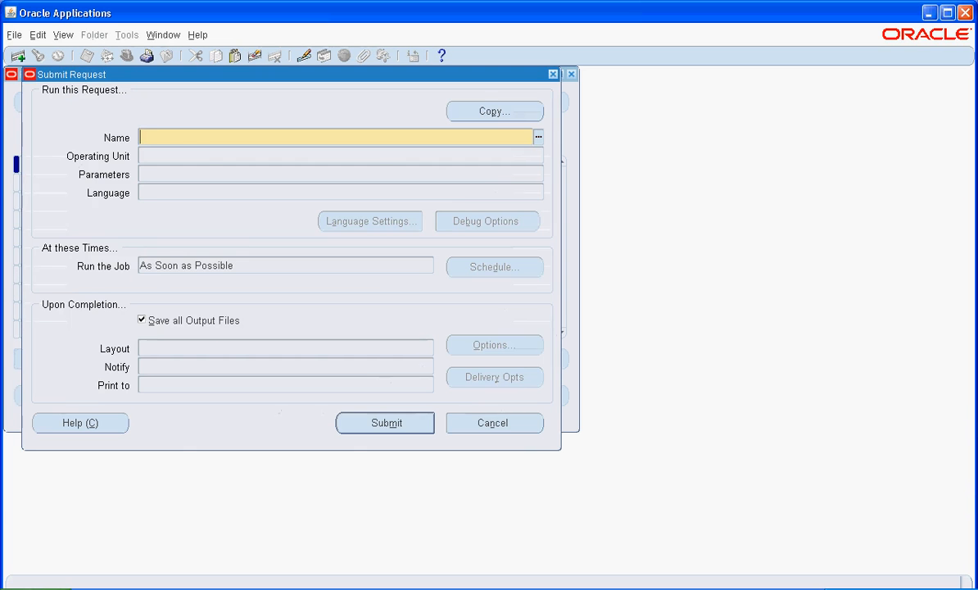
pyautogui.write('sub')
pyautogui.press('Tab')
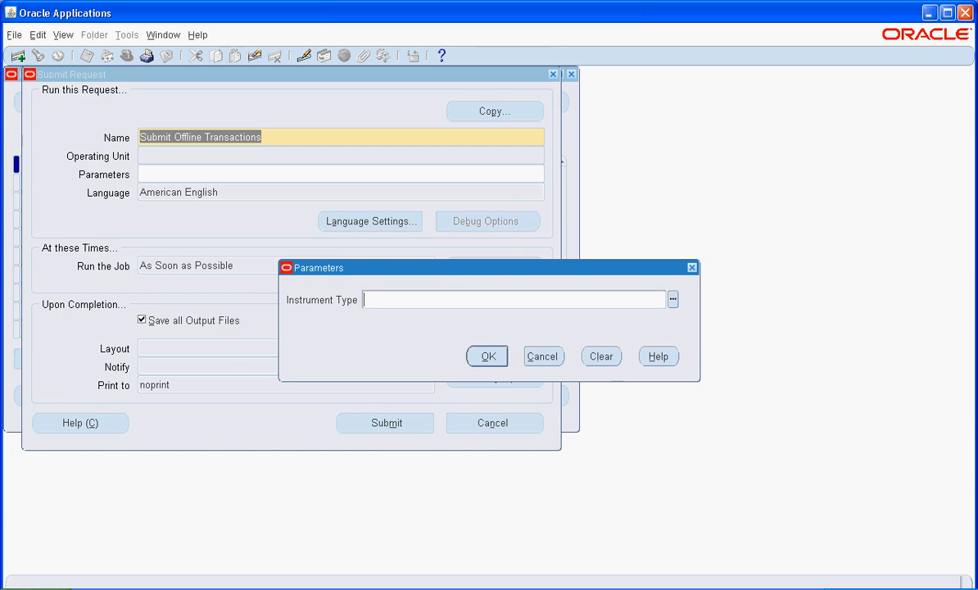
pyautogui.write('cred')
pyautogui.press('Tab')
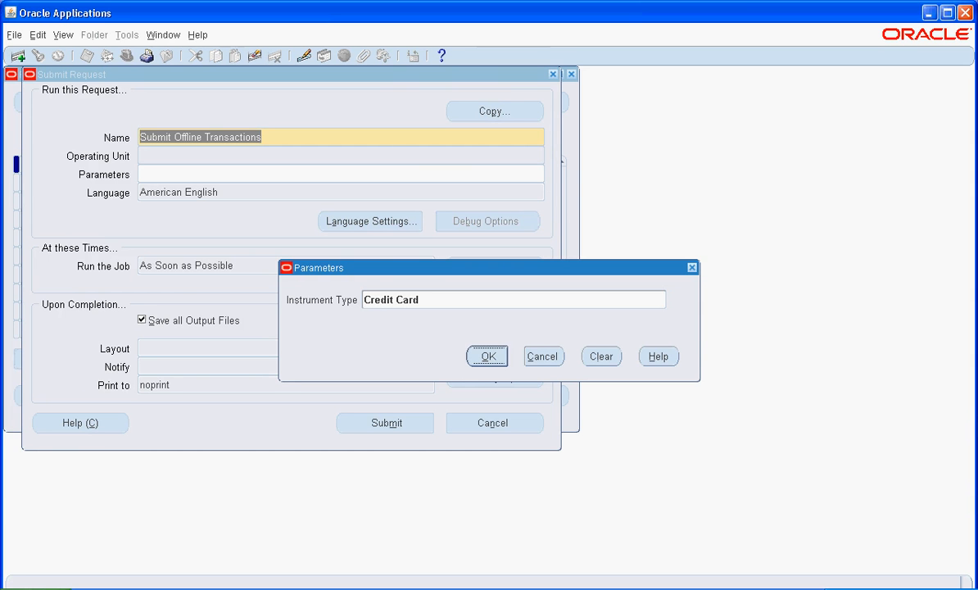
pyautogui.press('Return')
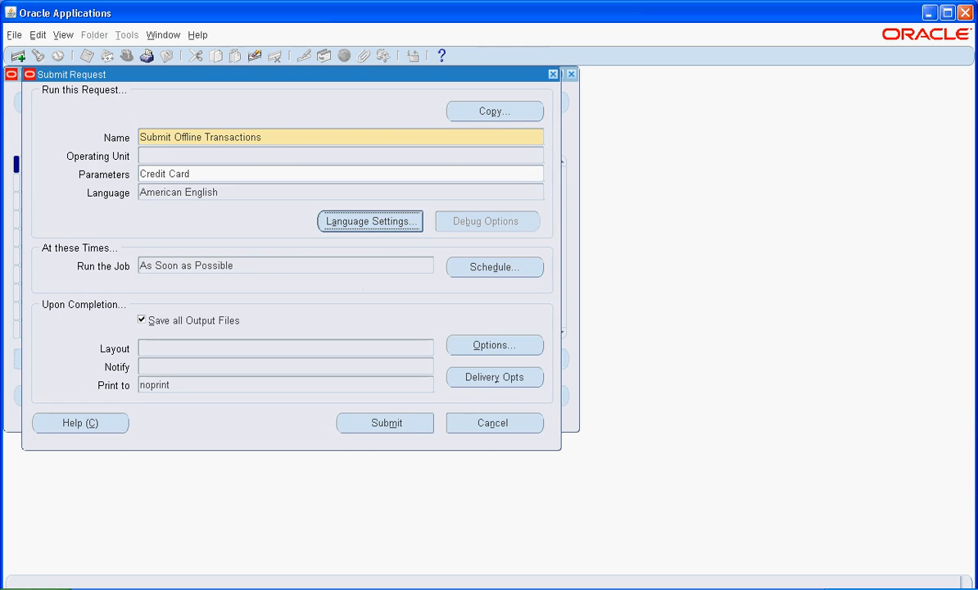
pyautogui.hotkey('alt', 'm')
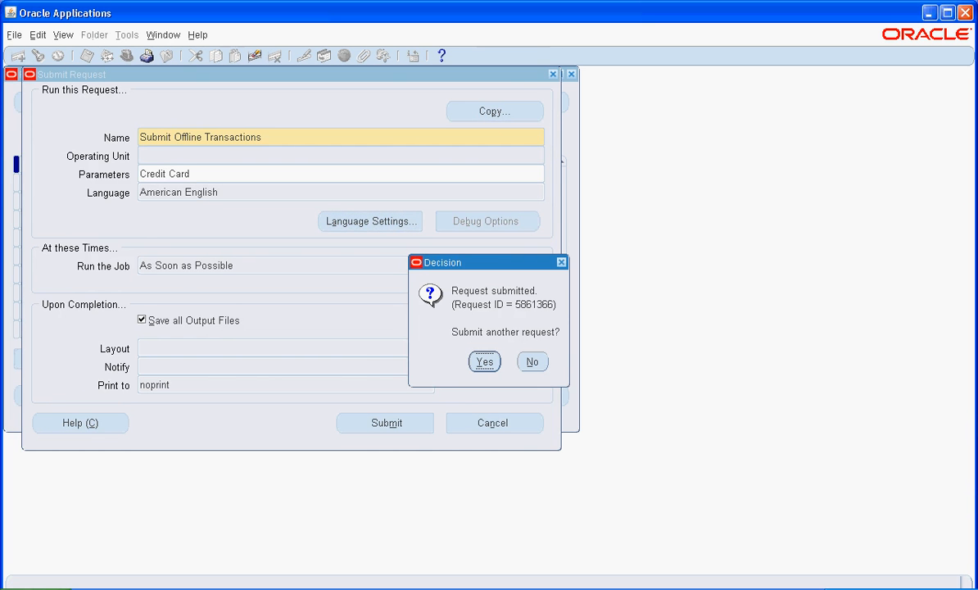
pyautogui.hotkey('alt', 'n')
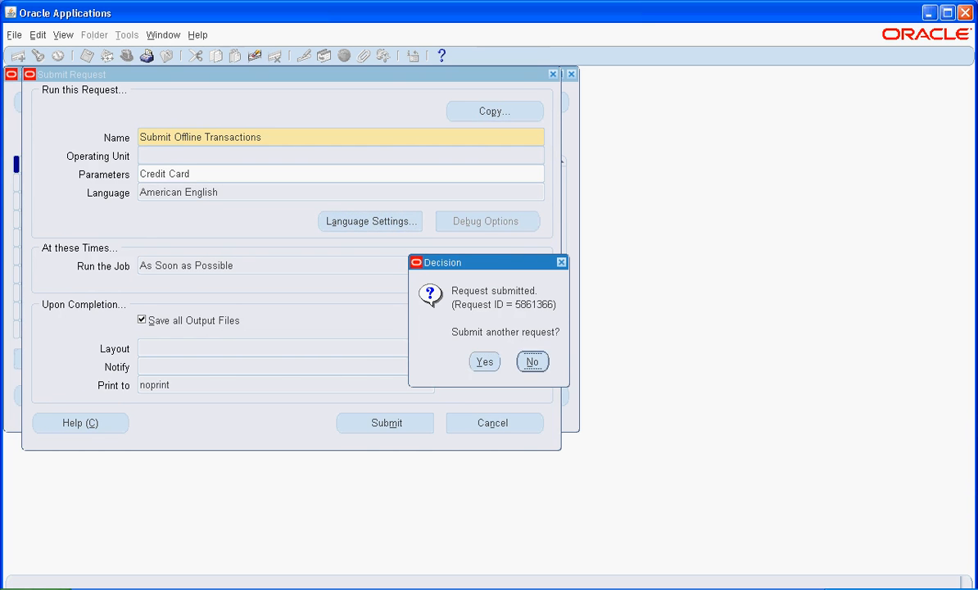
pyautogui.press('Return')
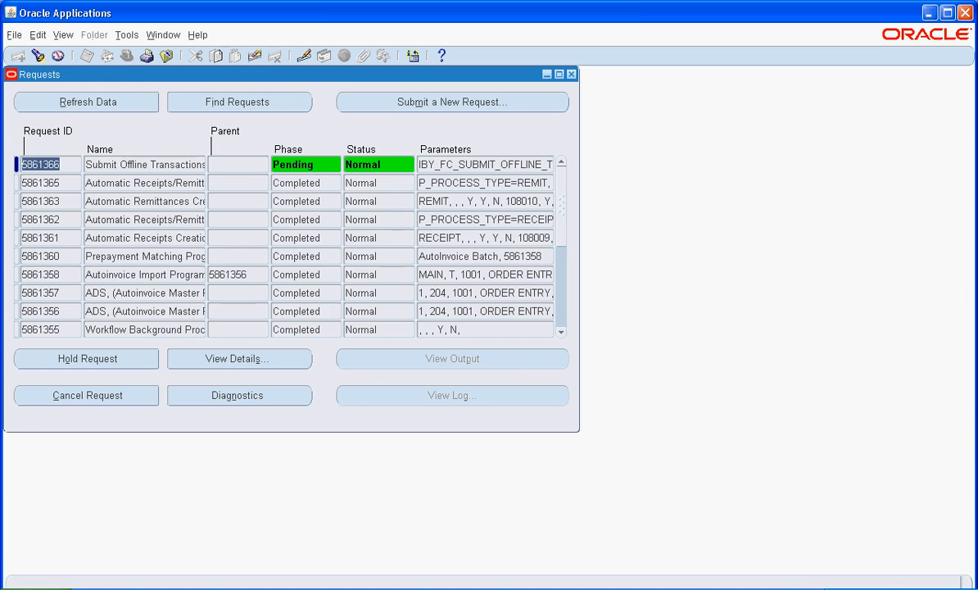
# - Refresh the requests list repeatedly to check the progress of the Submit Offline Transactions request
pyautogui.hotkey('alt', 'r')
pyautogui.hotkey('alt', 'r')
pyautogui.hotkey('alt', 'r')
pyautogui.hotkey('alt', 'r')
pyautogui.hotkey('alt', 'r')
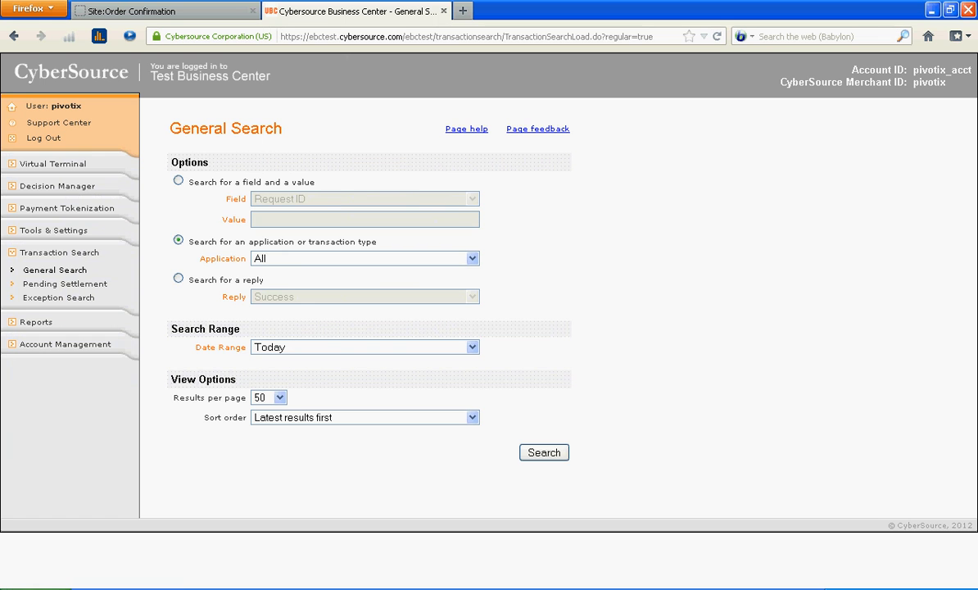
# - In the CyberSource Business Center, search today's transactions for all applications and examine the latest Credit Card Settlement's reply message
pyautogui.click(544, 452)
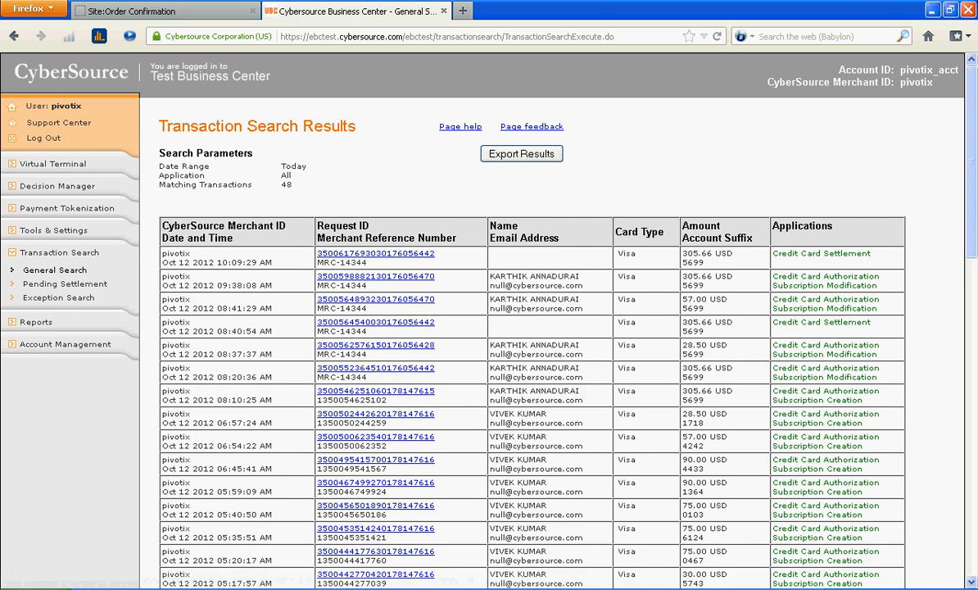
pyautogui.click(376, 254)
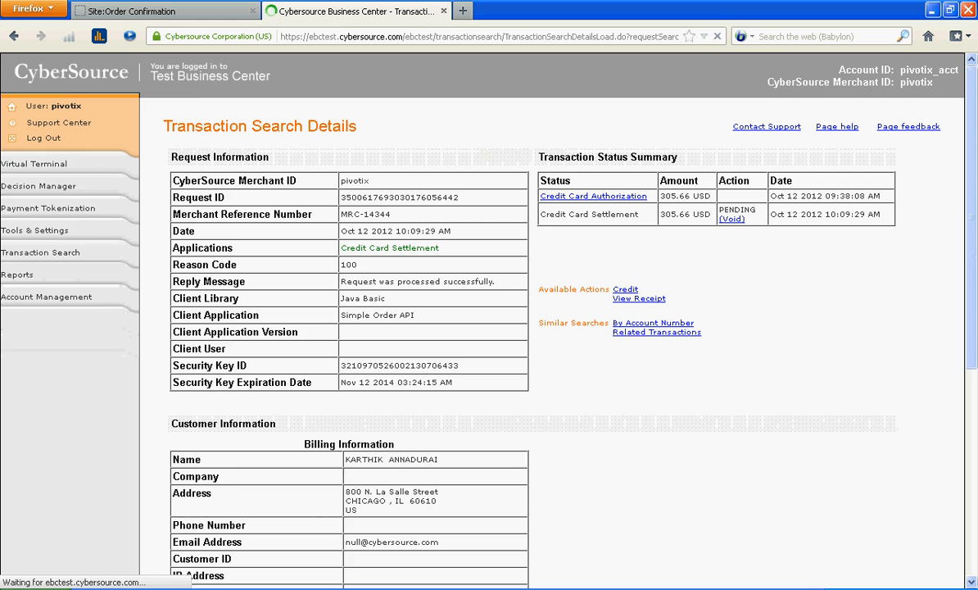
pyautogui.scroll(-1, 489, 319)
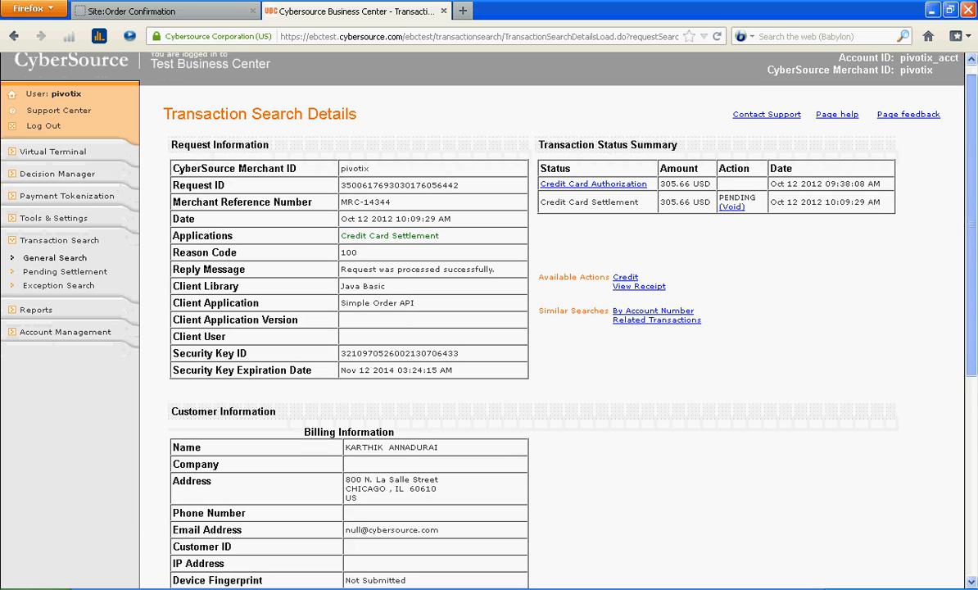
pyautogui.doubleClick(419, 266)
pyautogui.click(419, 266)
pyautogui.doubleClick(420, 266)
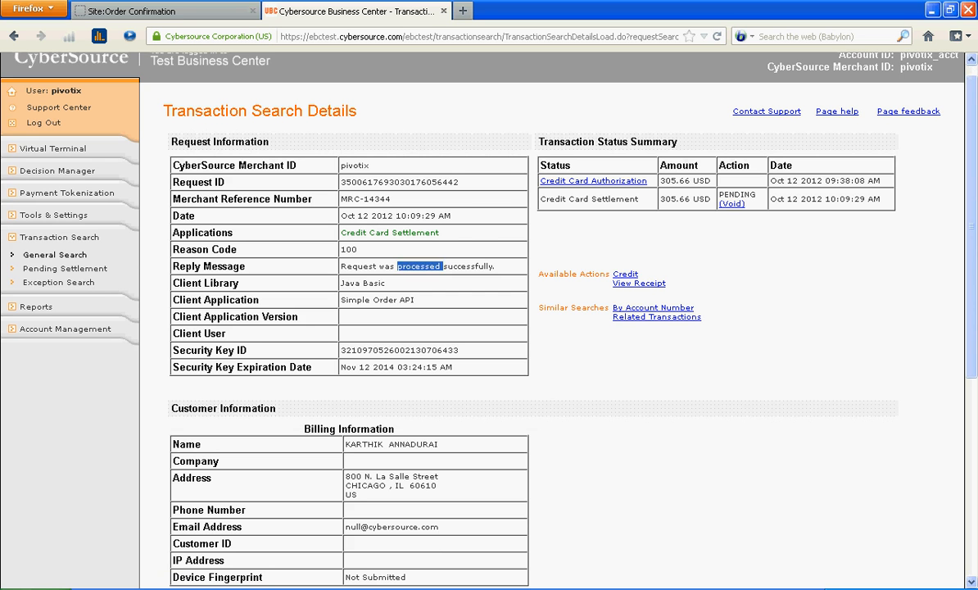
pyautogui.click(420, 266)
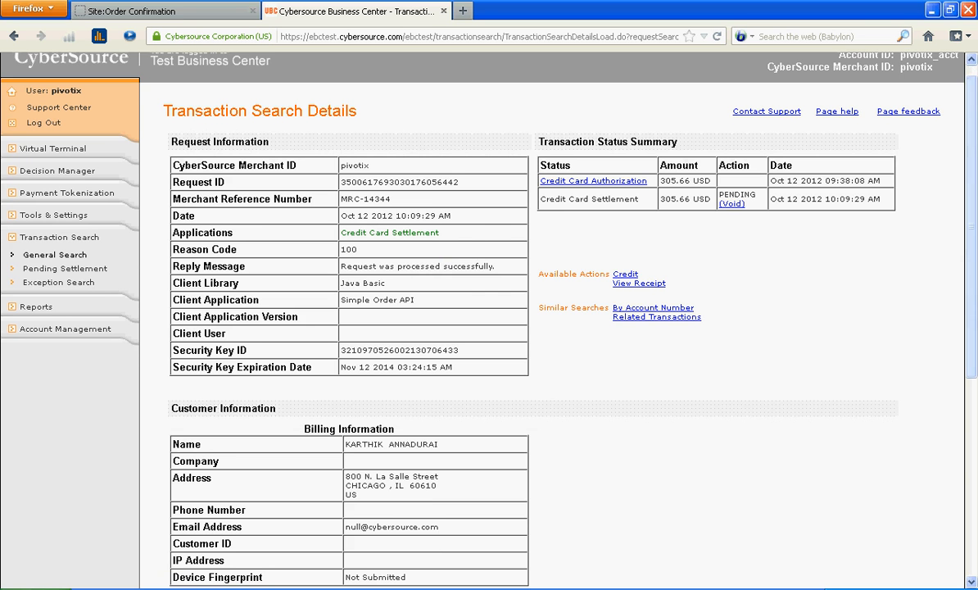
# - Copy the settlement's transaction reference number from its payment information
pyautogui.moveTo(971, 226); pyautogui.dragTo(971, 340)
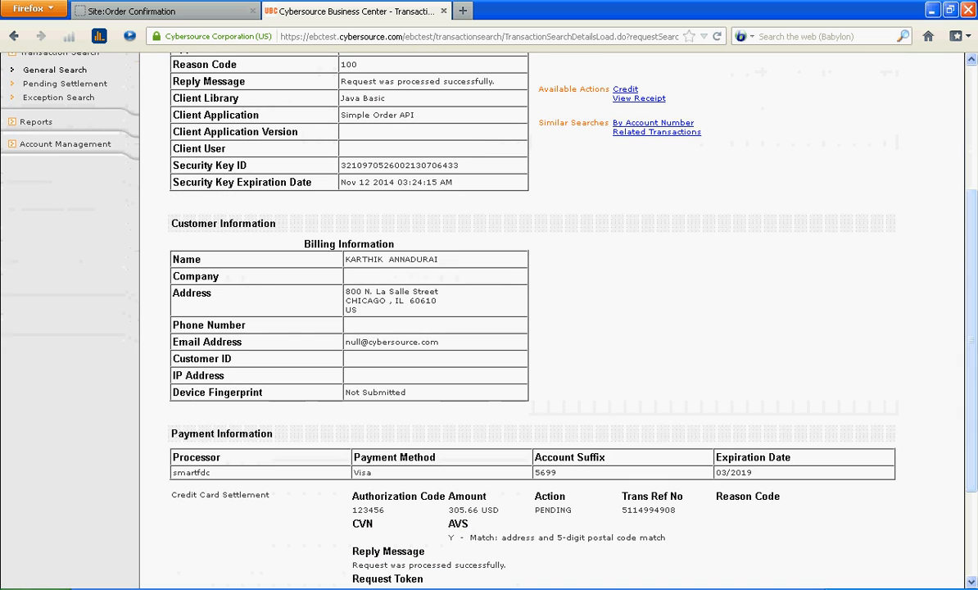
pyautogui.doubleClick(649, 509)
pyautogui.hotkey('ctrl', 'c')
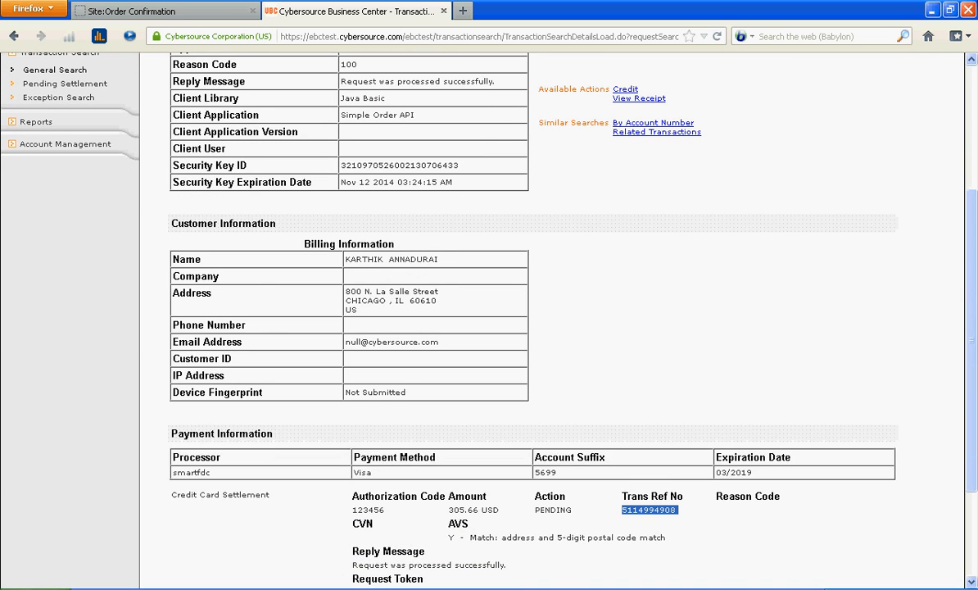
# - Run a General Search by Transaction Reference Number over the last six months, using the copied reference number
pyautogui.scroll(4, 489, 319)
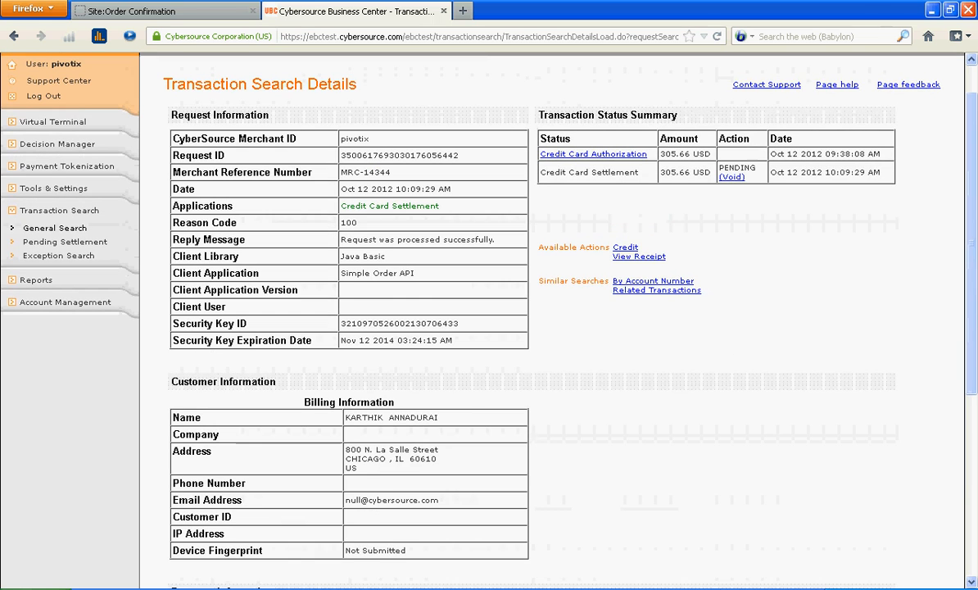
pyautogui.click(54, 228)
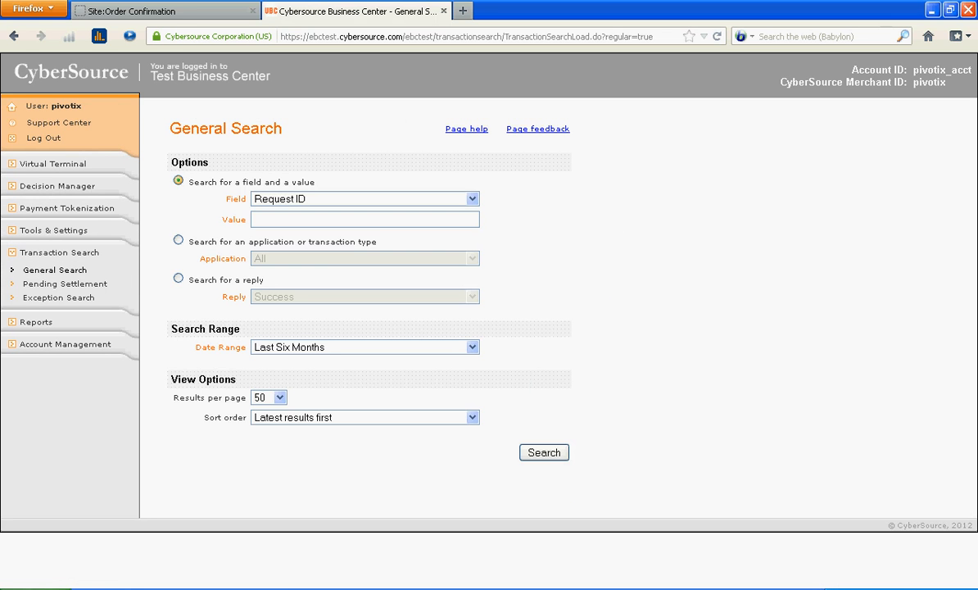
pyautogui.hotkey('ctrl', 'v')
pyautogui.click(472, 199)
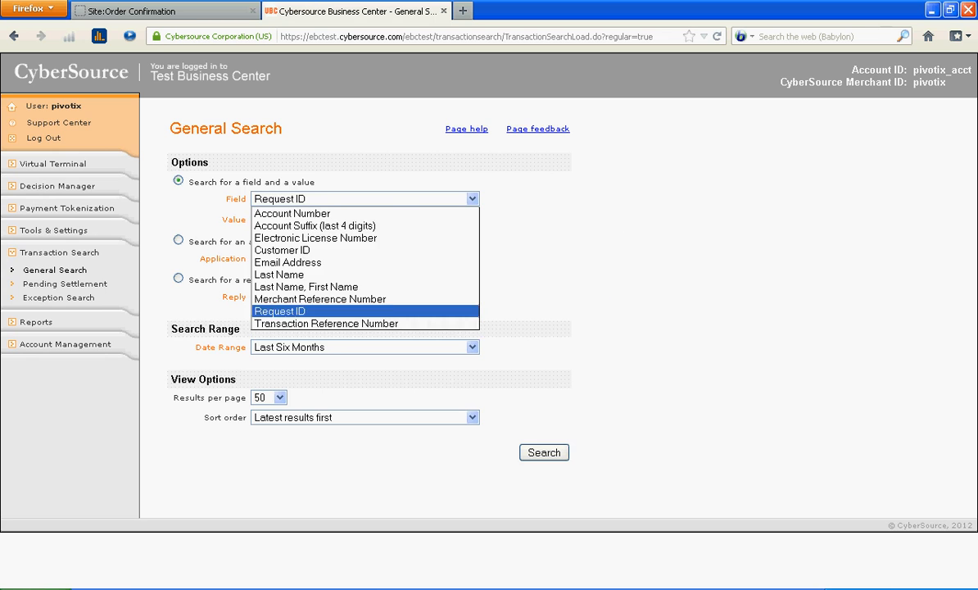
pyautogui.click(326, 324)
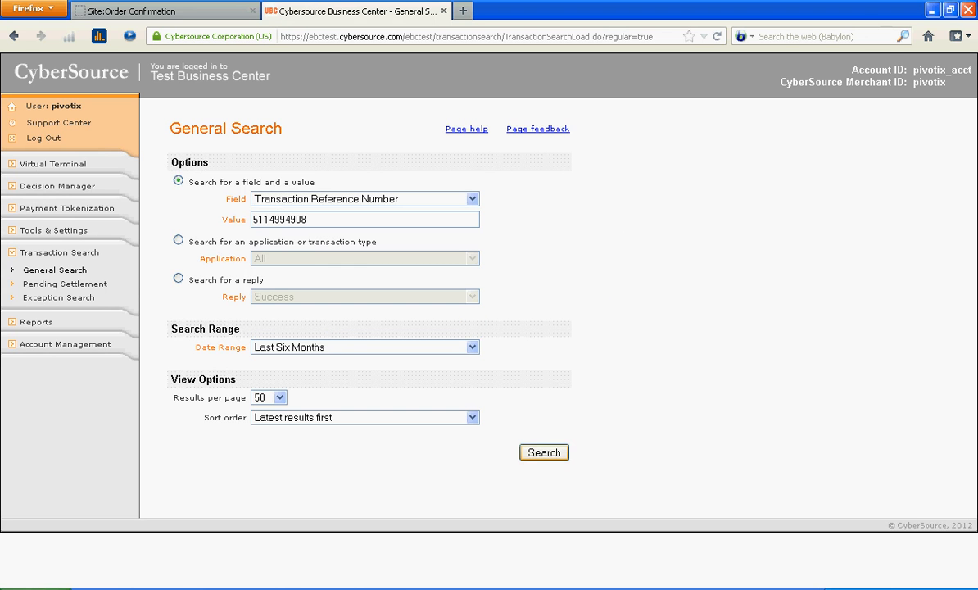
pyautogui.click(543, 452)
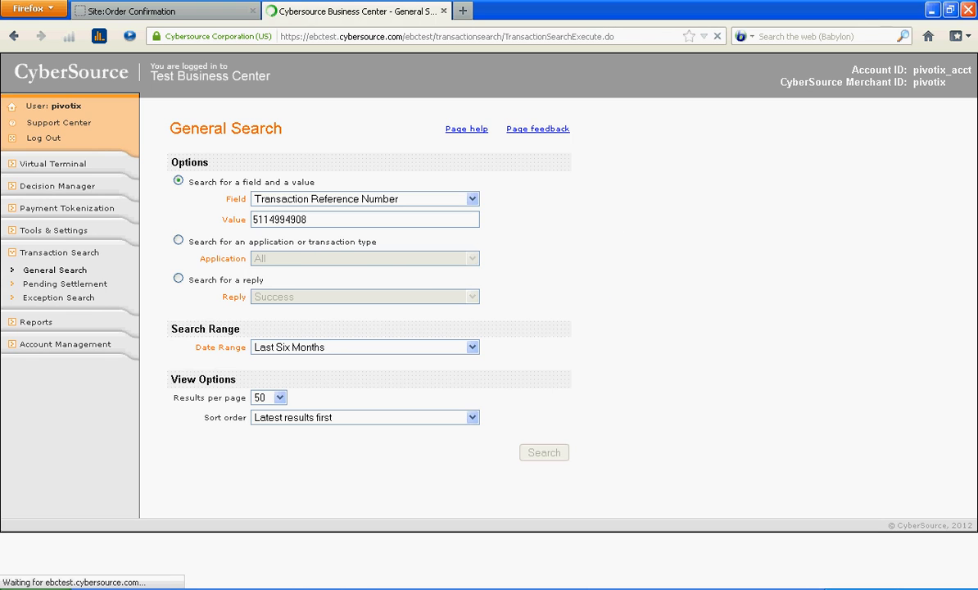